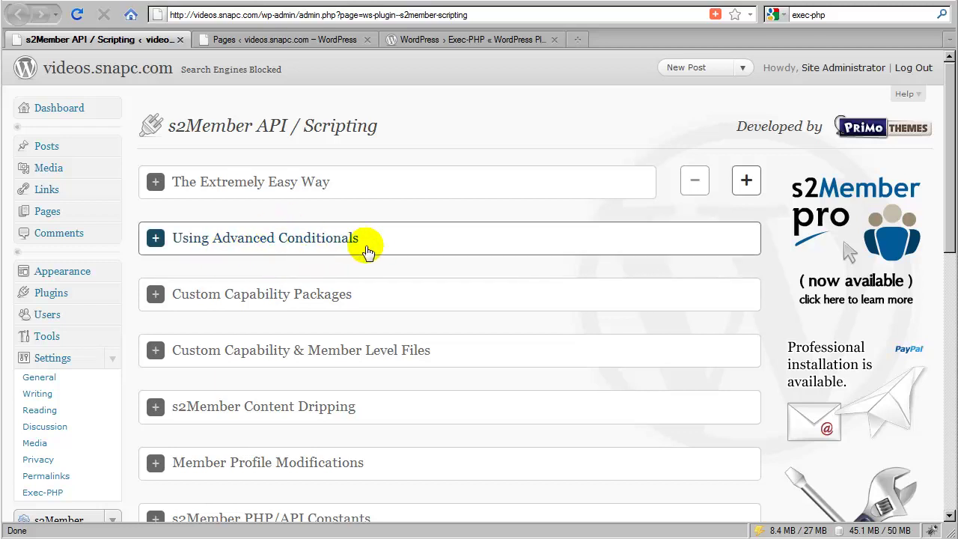
Open the Login Welcome Page for editing and review its upgrade and cancel PayPal button shortcodes.
{"action": "left_click", "coordinate": [282, 45]}
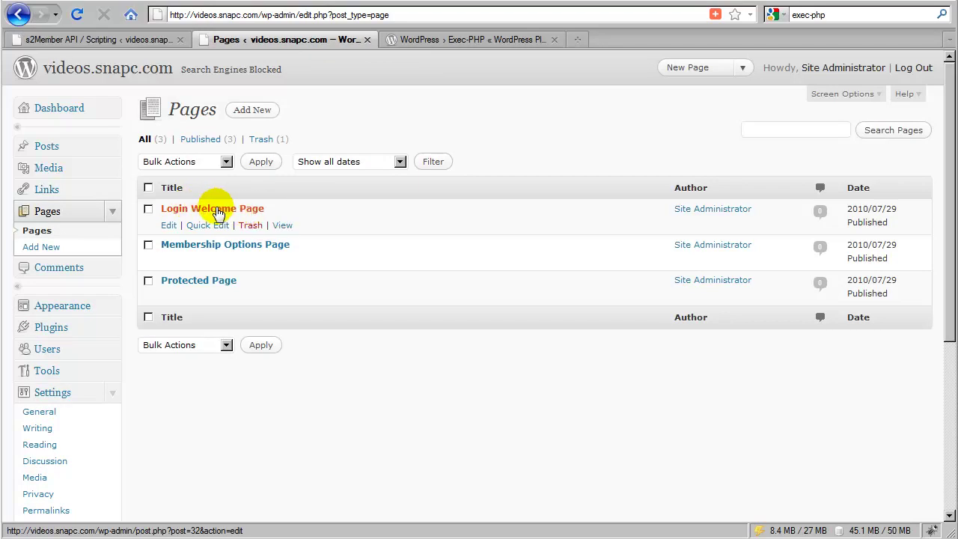
{"action": "left_click", "coordinate": [171, 225]}
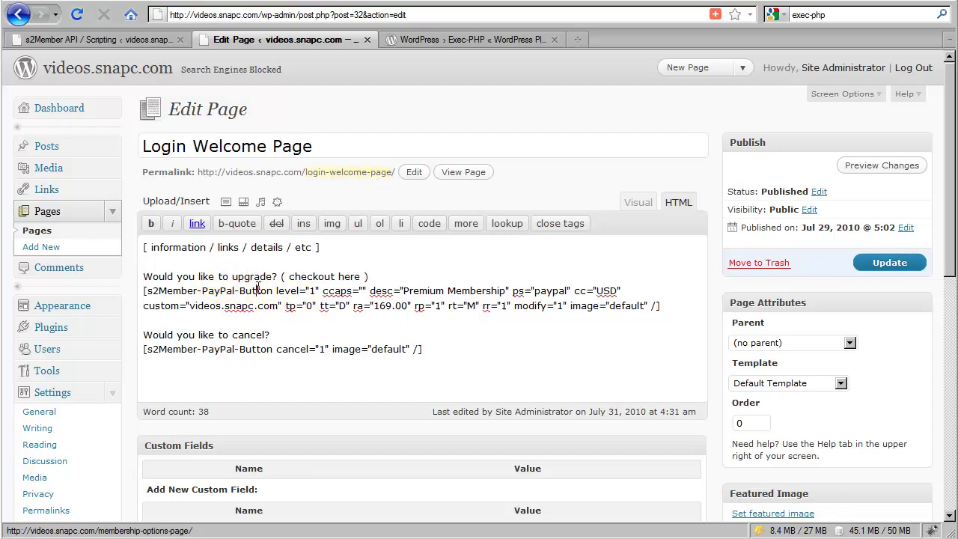
{"action": "left_click_drag", "start_coordinate": [422, 349], "coordinate": [143, 334]}
{"action": "left_click", "coordinate": [235, 284]}
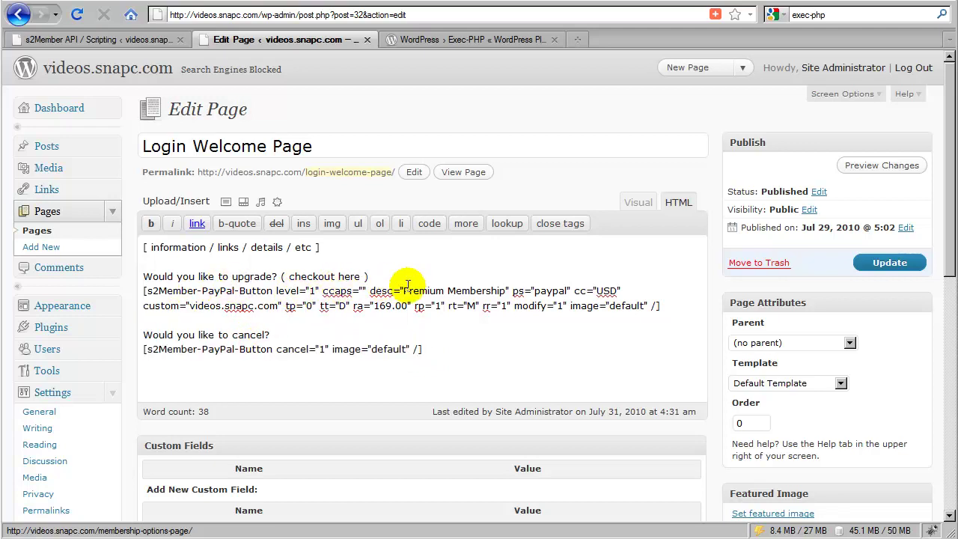
{"action": "left_click", "coordinate": [433, 291]}
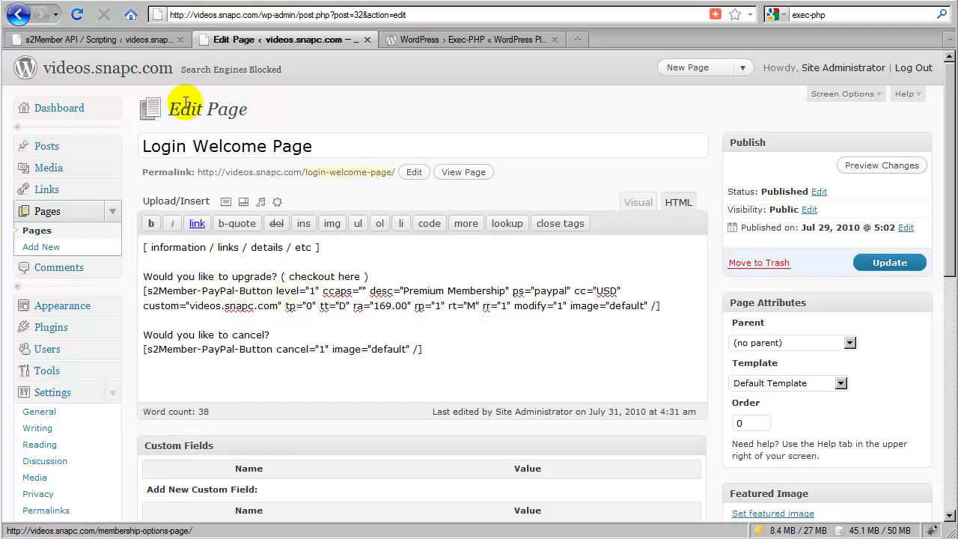
Expand Using Advanced Conditionals on the s2Member API / Scripting page and examine the Example #1 code for logged-in users.
{"action": "left_click", "coordinate": [138, 38]}
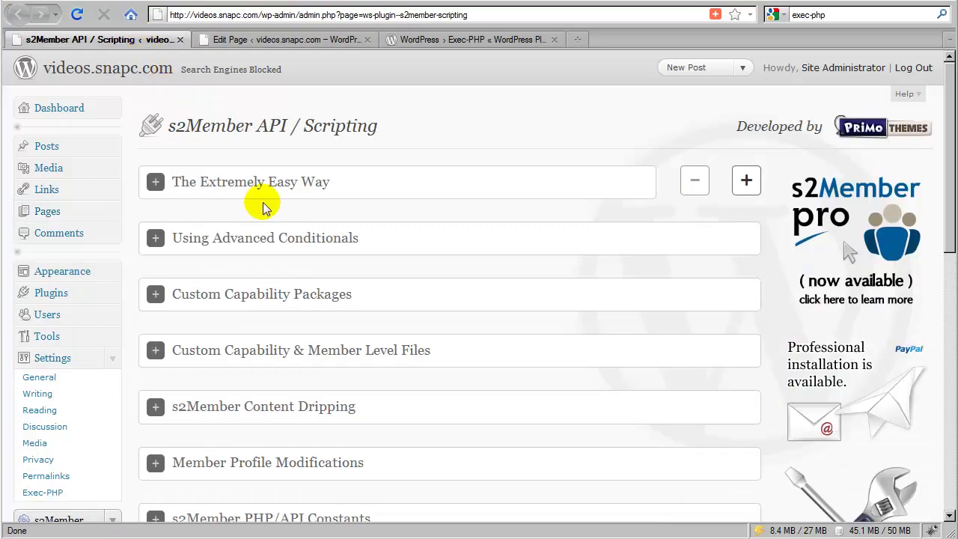
{"action": "left_click", "coordinate": [449, 250]}
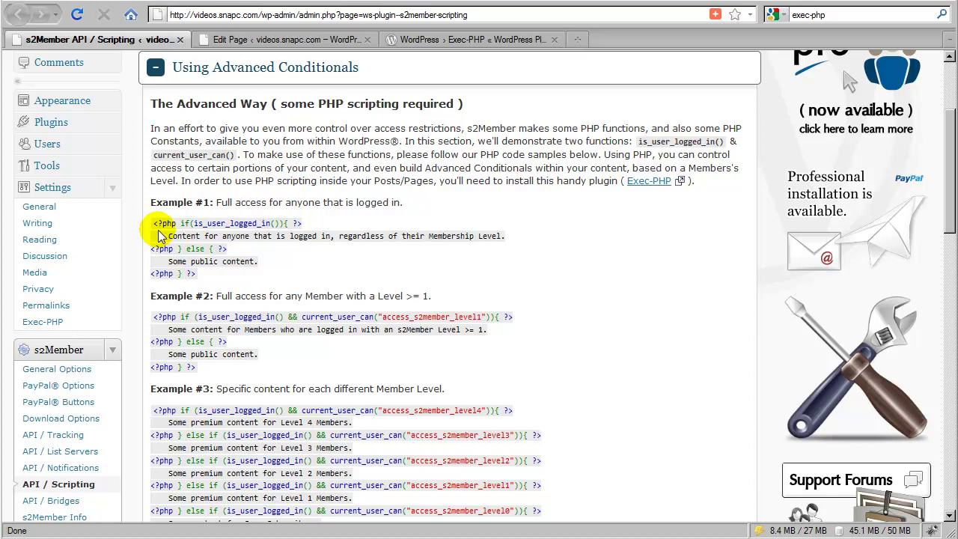
{"action": "left_click_drag", "start_coordinate": [155, 223], "coordinate": [303, 222]}
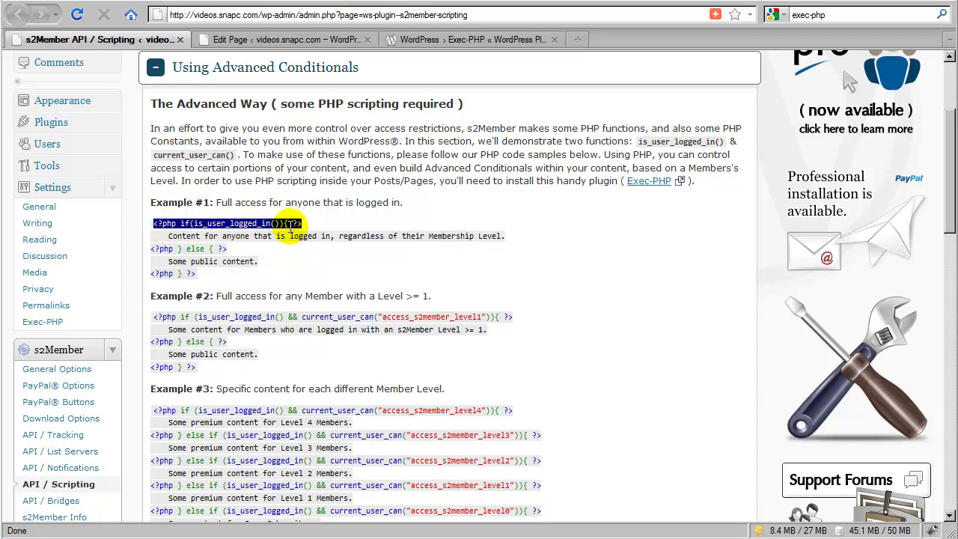
{"action": "left_click", "coordinate": [222, 237]}
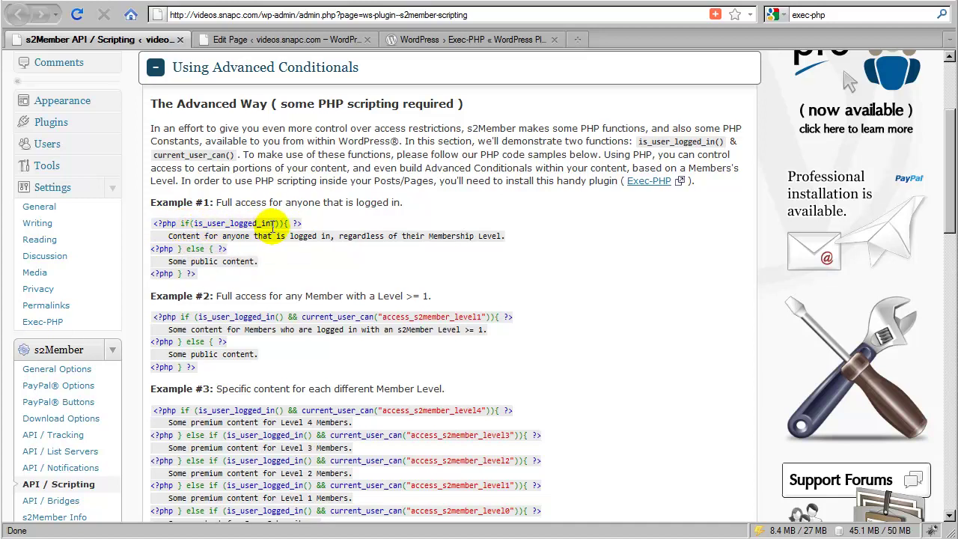
{"action": "left_click_drag", "start_coordinate": [169, 236], "coordinate": [506, 236]}
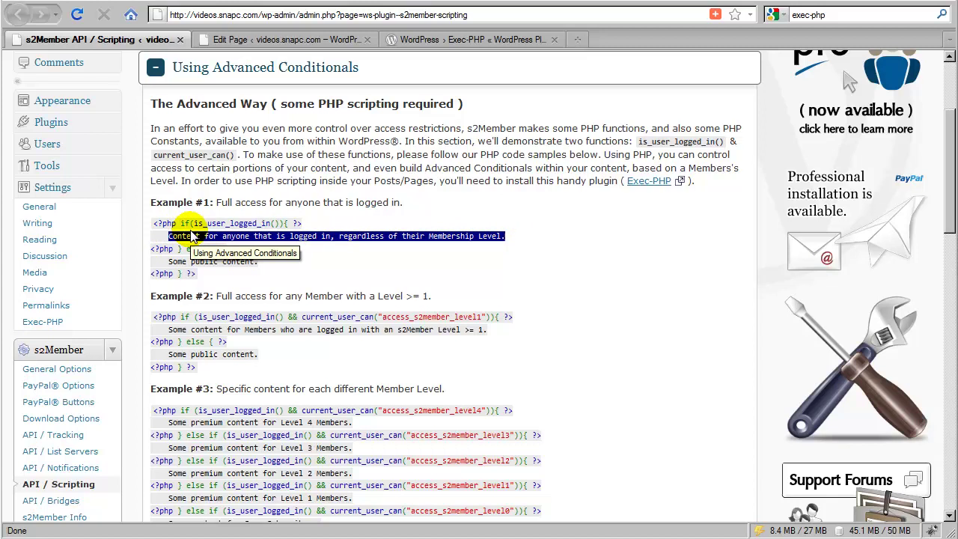
{"action": "left_click_drag", "start_coordinate": [166, 261], "coordinate": [261, 261]}
{"action": "left_click", "coordinate": [261, 262]}
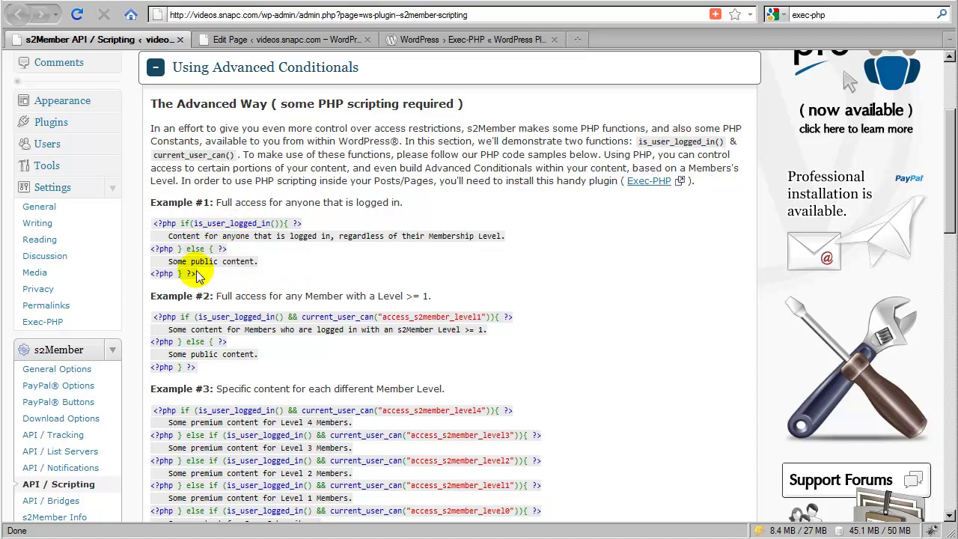
{"action": "left_click_drag", "start_coordinate": [191, 273], "coordinate": [155, 223]}
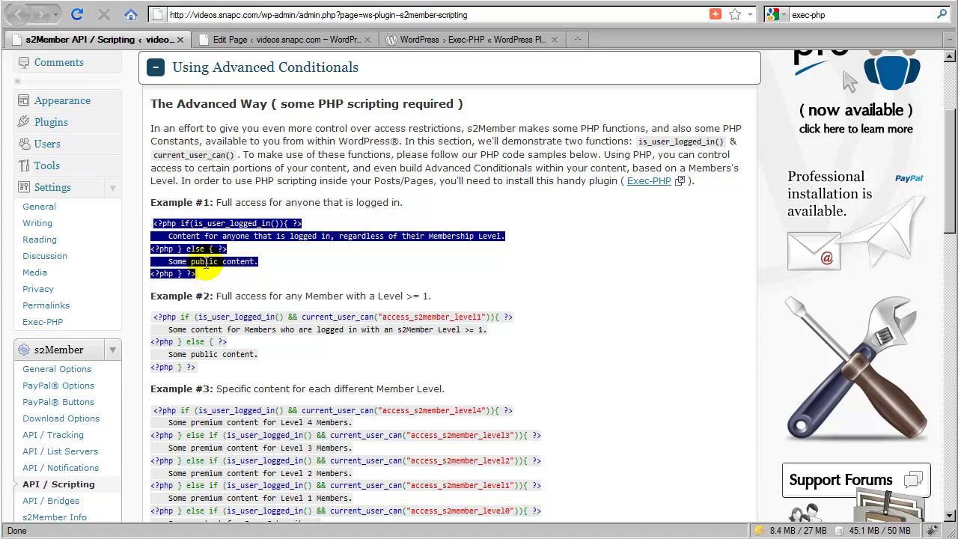
{"action": "left_click", "coordinate": [193, 273]}
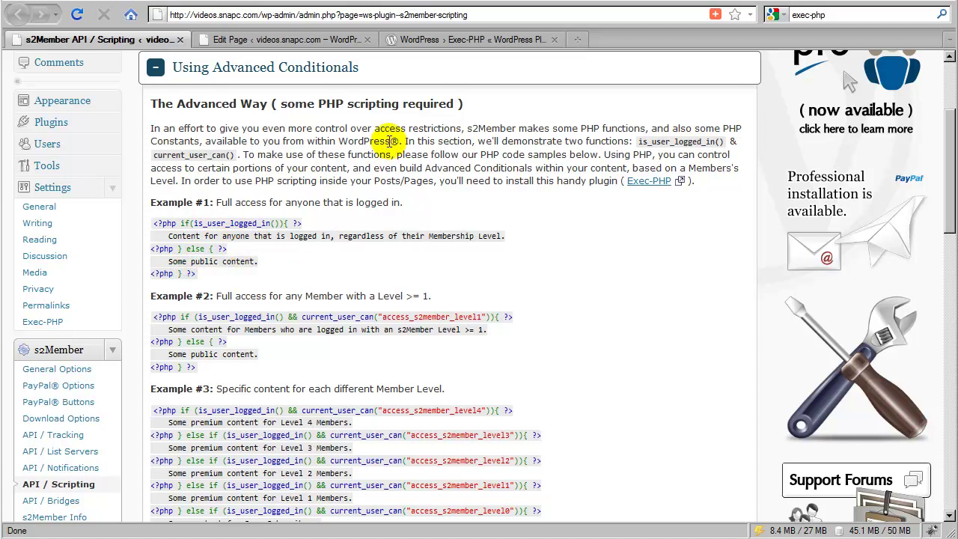
Check the Exec-PHP plugin page in the WordPress.org directory and return to editing the Login Welcome Page.
{"action": "left_click", "coordinate": [463, 48]}
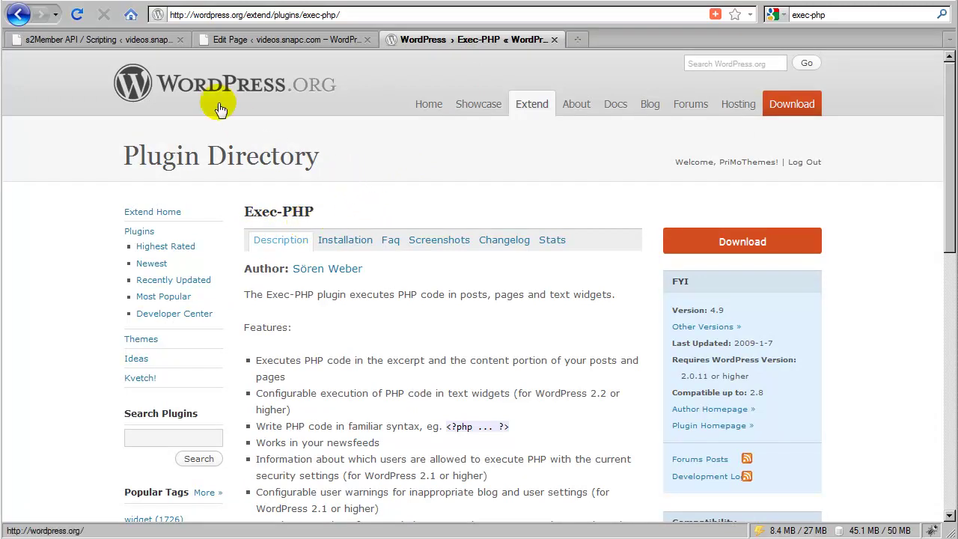
{"action": "mouse_move", "coordinate": [530, 111]}
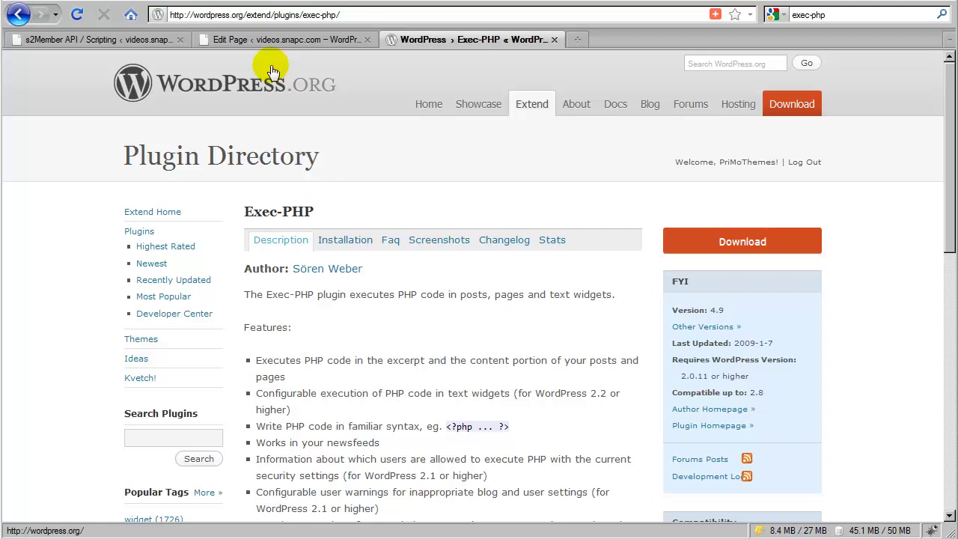
{"action": "left_click", "coordinate": [266, 41]}
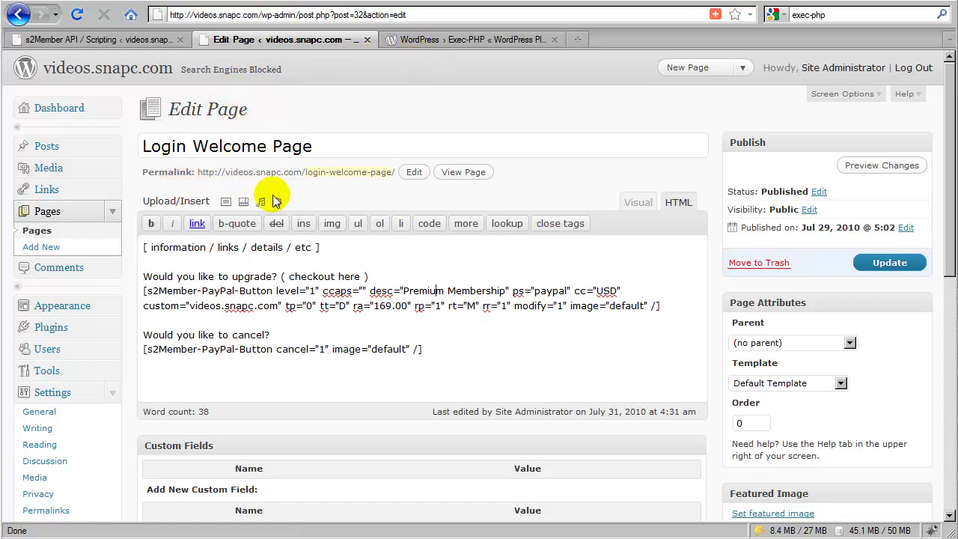
Return to the s2Member API / Scripting page and examine the access_s2member_level1 condition in Example #2.
{"action": "left_click", "coordinate": [136, 42]}
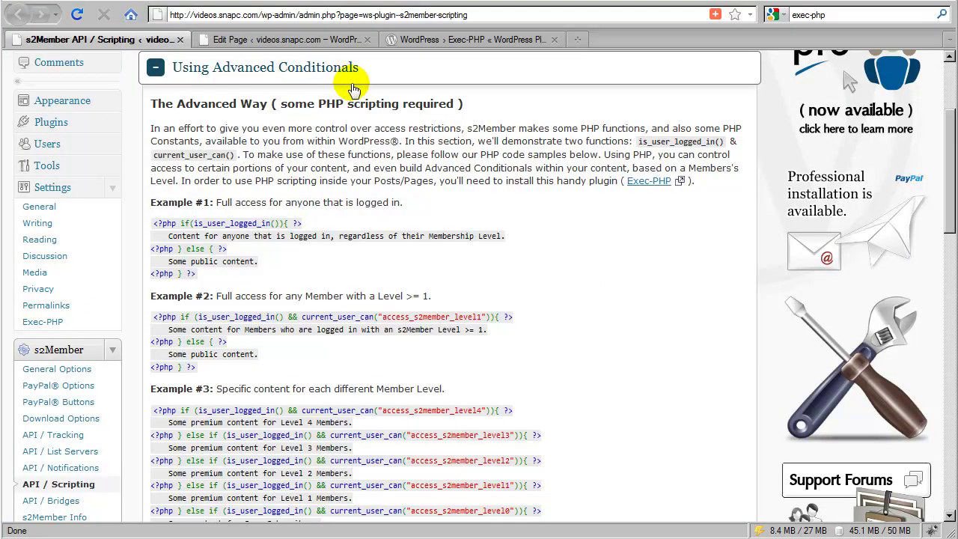
{"action": "scroll", "coordinate": [242, 214], "scroll_direction": "down", "scroll_amount": 2}
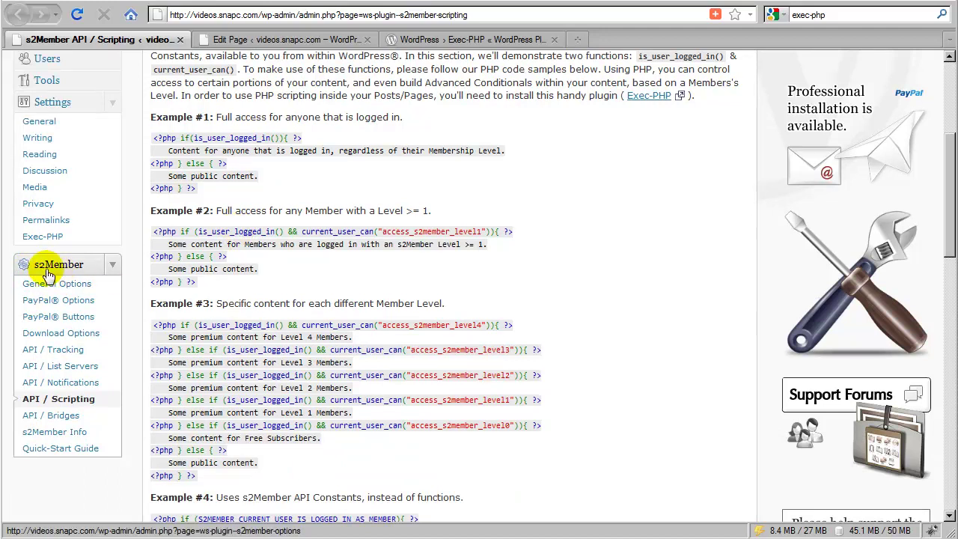
{"action": "left_click", "coordinate": [81, 405]}
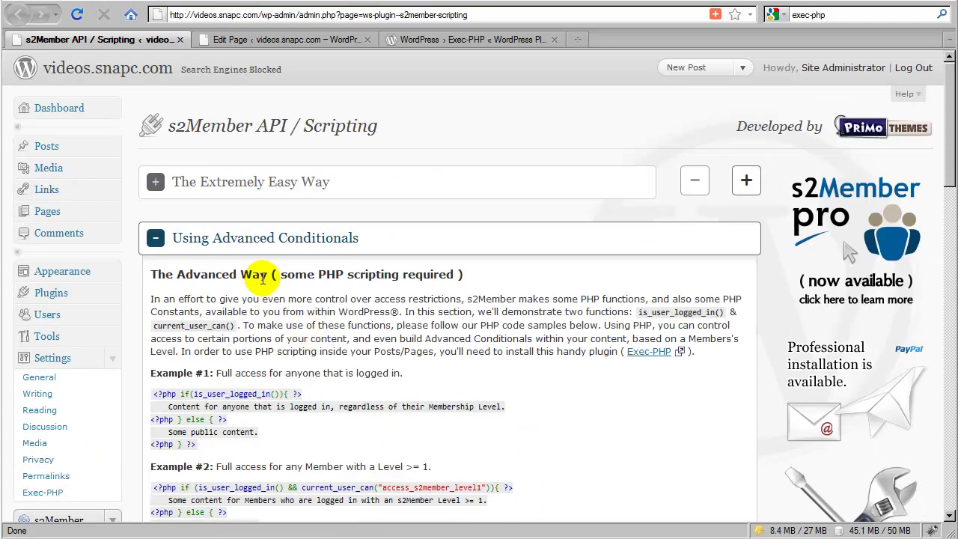
{"action": "scroll", "coordinate": [509, 283], "scroll_direction": "down", "scroll_amount": 4}
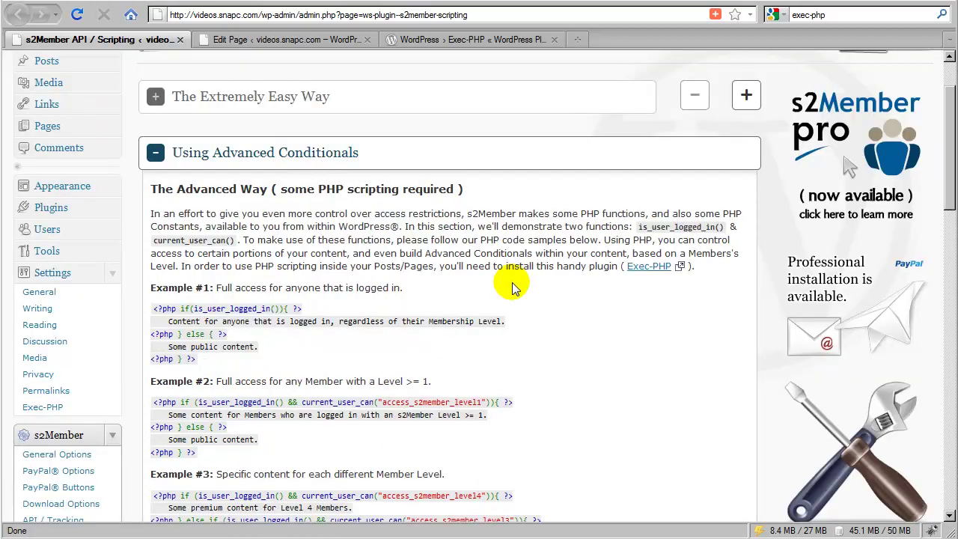
{"action": "scroll", "coordinate": [513, 287], "scroll_direction": "down", "scroll_amount": 2}
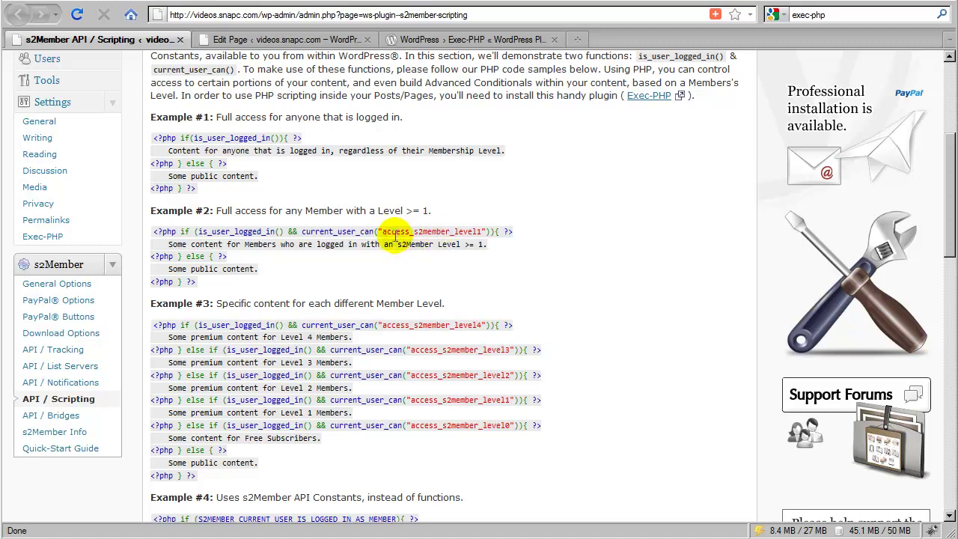
{"action": "left_click_drag", "start_coordinate": [382, 232], "coordinate": [409, 233]}
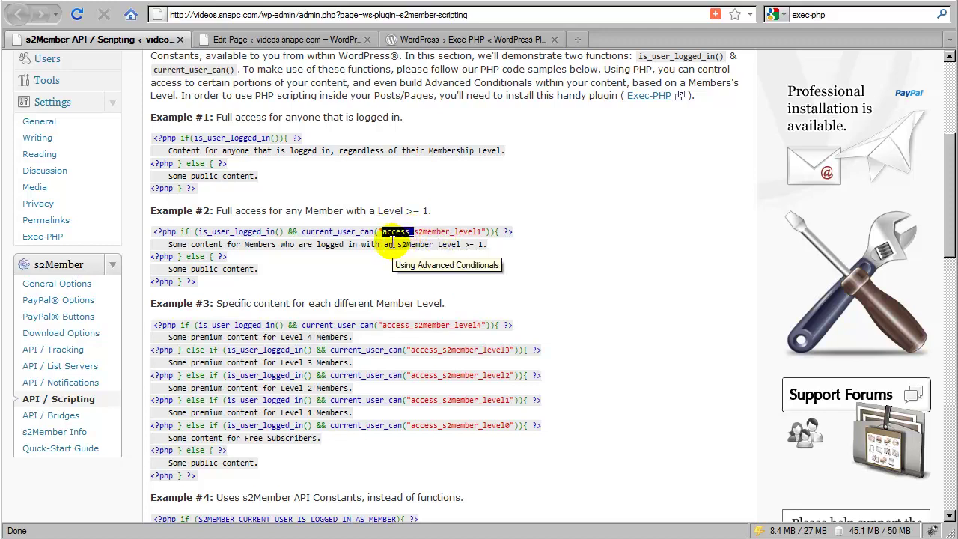
{"action": "left_click", "coordinate": [352, 245]}
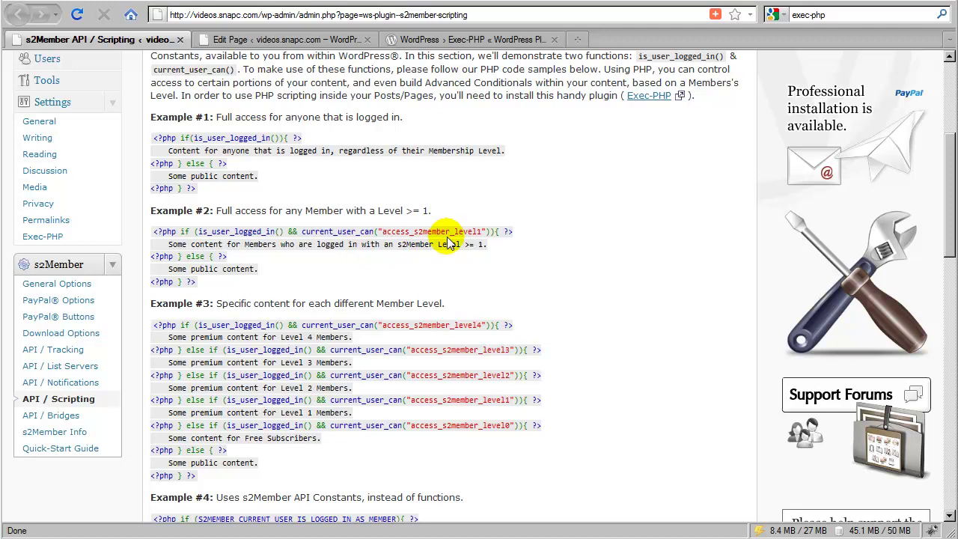
Read through the remaining conditional examples and the list explaining incremental access for Membership Levels.
{"action": "scroll", "coordinate": [403, 262], "scroll_direction": "down", "scroll_amount": 4}
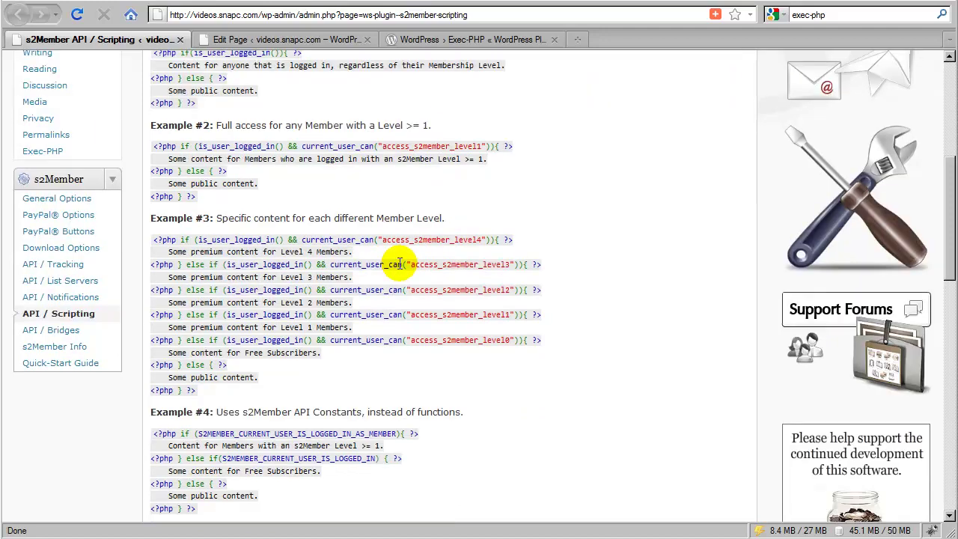
{"action": "scroll", "coordinate": [402, 268], "scroll_direction": "down", "scroll_amount": 12}
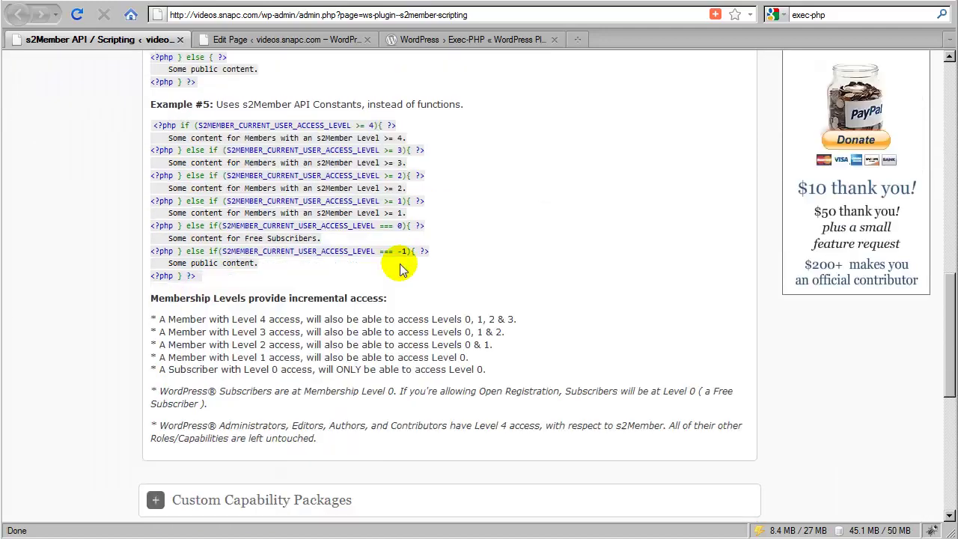
{"action": "scroll", "coordinate": [399, 264], "scroll_direction": "down", "scroll_amount": 2}
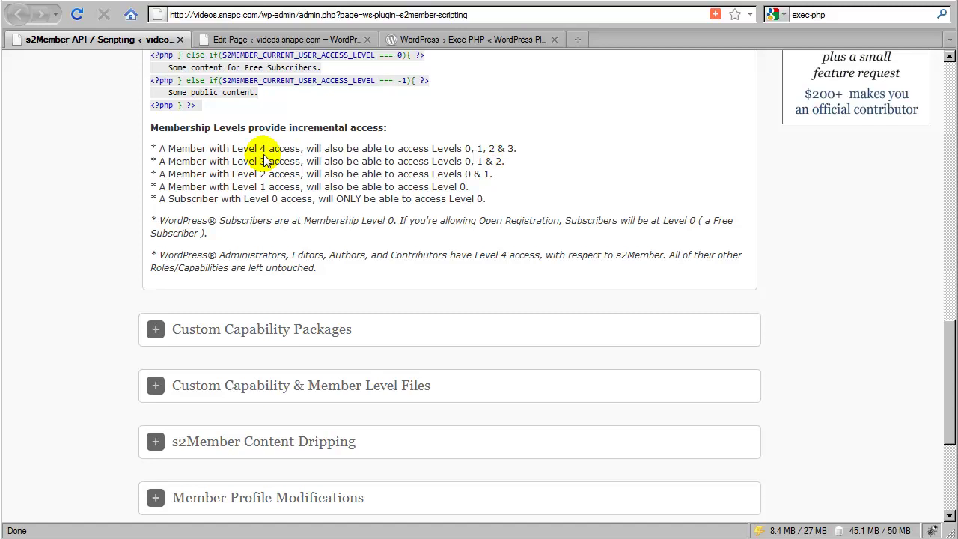
{"action": "left_click_drag", "start_coordinate": [151, 150], "coordinate": [509, 201]}
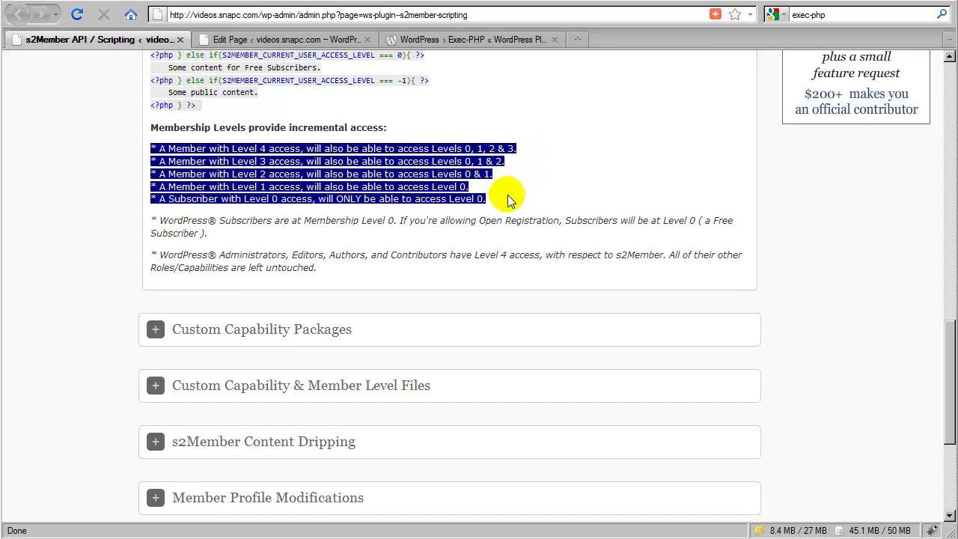
{"action": "left_click", "coordinate": [508, 200]}
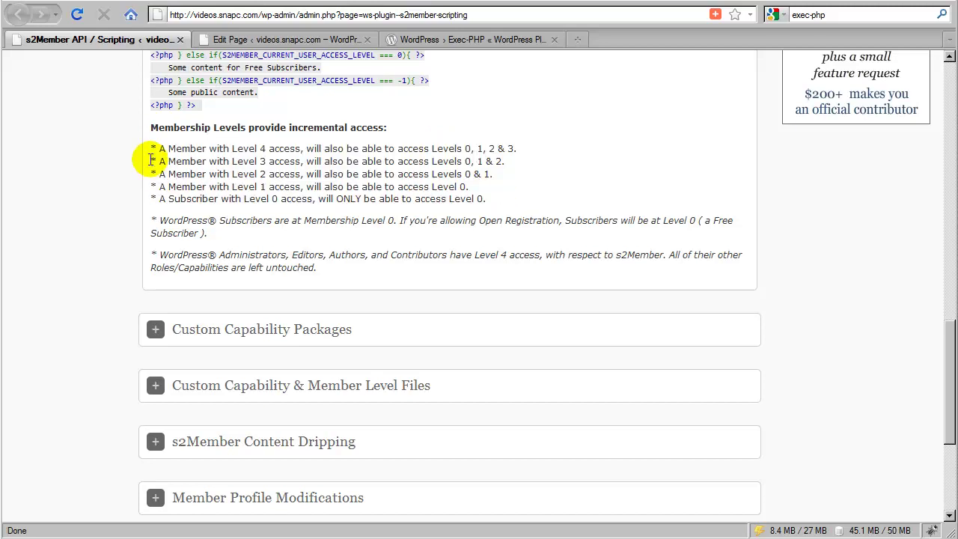
{"action": "left_click_drag", "start_coordinate": [152, 173], "coordinate": [493, 174]}
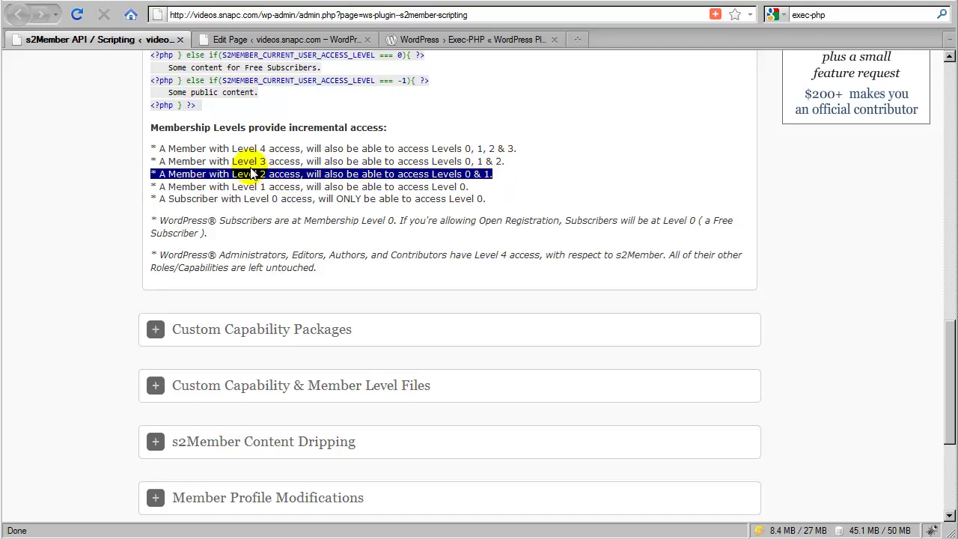
{"action": "left_click_drag", "start_coordinate": [152, 173], "coordinate": [506, 200]}
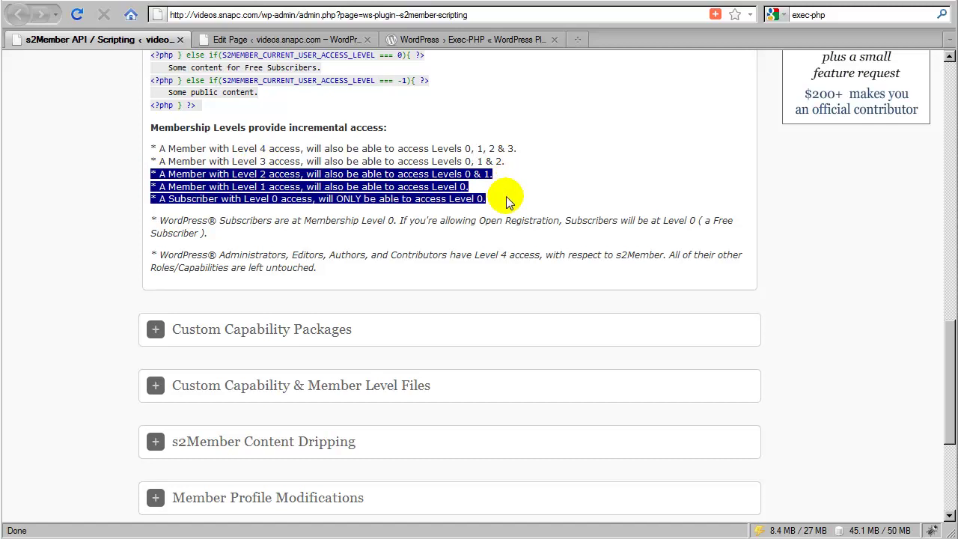
{"action": "left_click", "coordinate": [506, 200]}
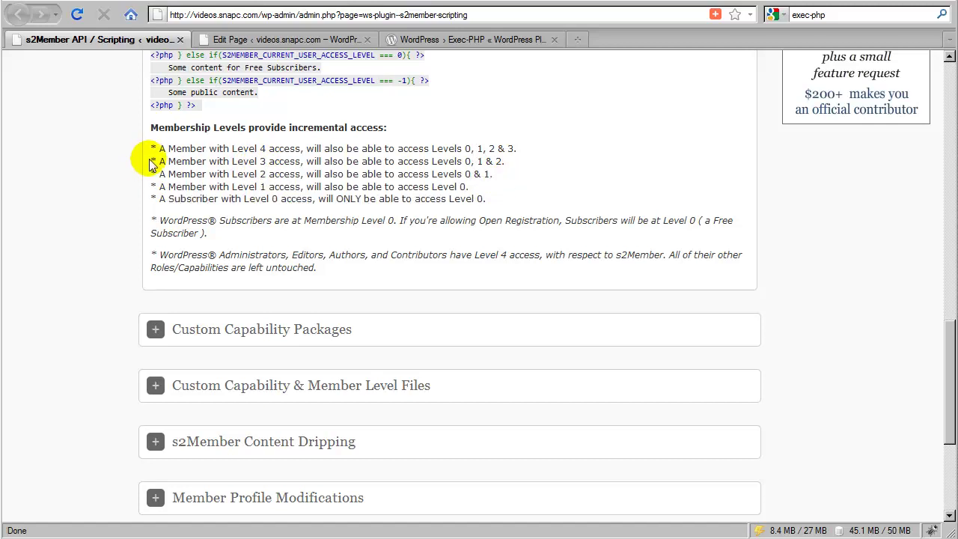
{"action": "left_click_drag", "start_coordinate": [152, 160], "coordinate": [500, 205]}
{"action": "left_click", "coordinate": [499, 203]}
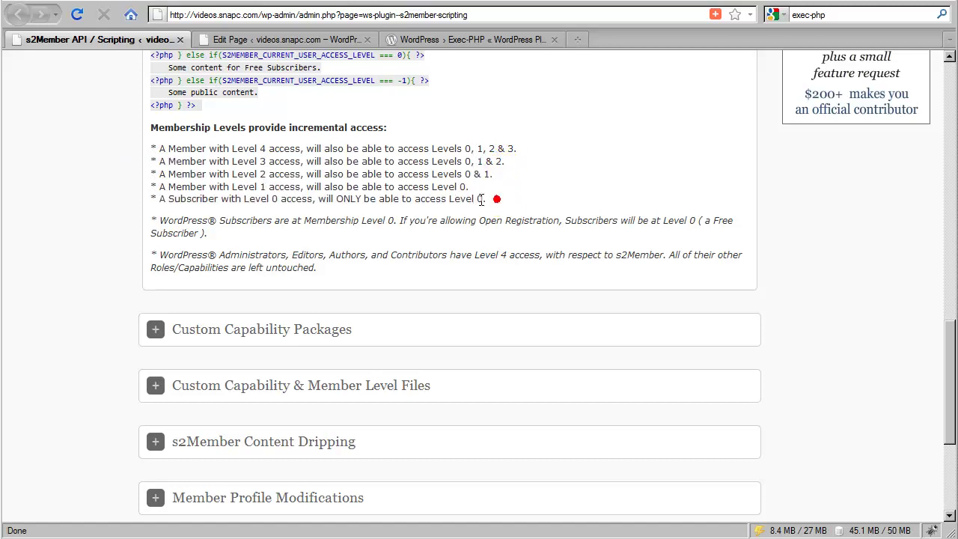
Examine the access rule for Level 0 Subscribers and the note about WordPress Subscribers below it.
{"action": "left_click_drag", "start_coordinate": [150, 198], "coordinate": [487, 202]}
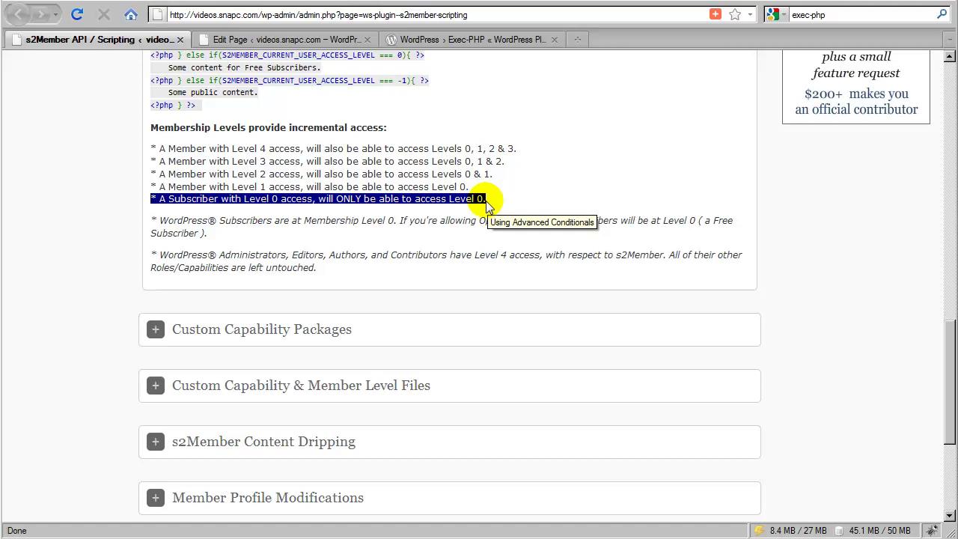
{"action": "left_click", "coordinate": [446, 209]}
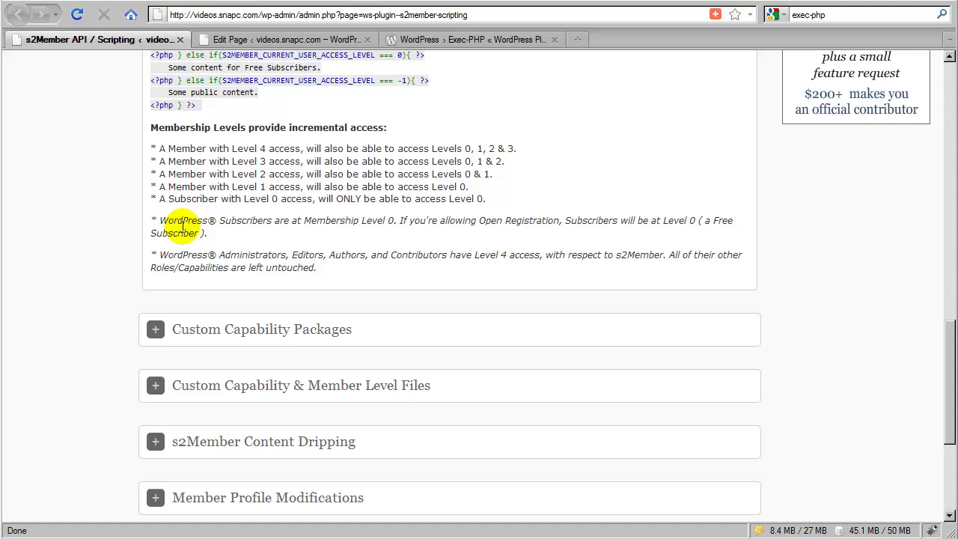
{"action": "left_click_drag", "start_coordinate": [269, 218], "coordinate": [166, 217]}
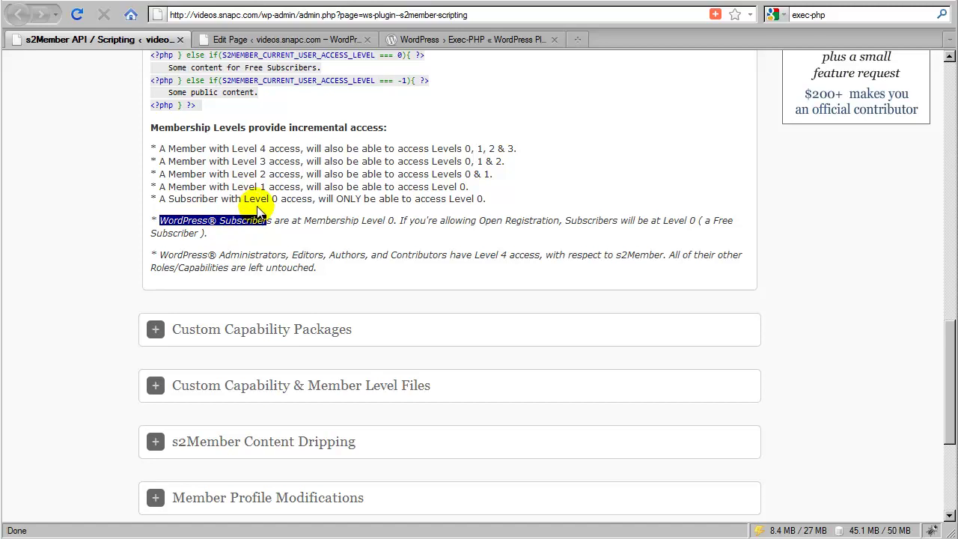
{"action": "left_click", "coordinate": [221, 236]}
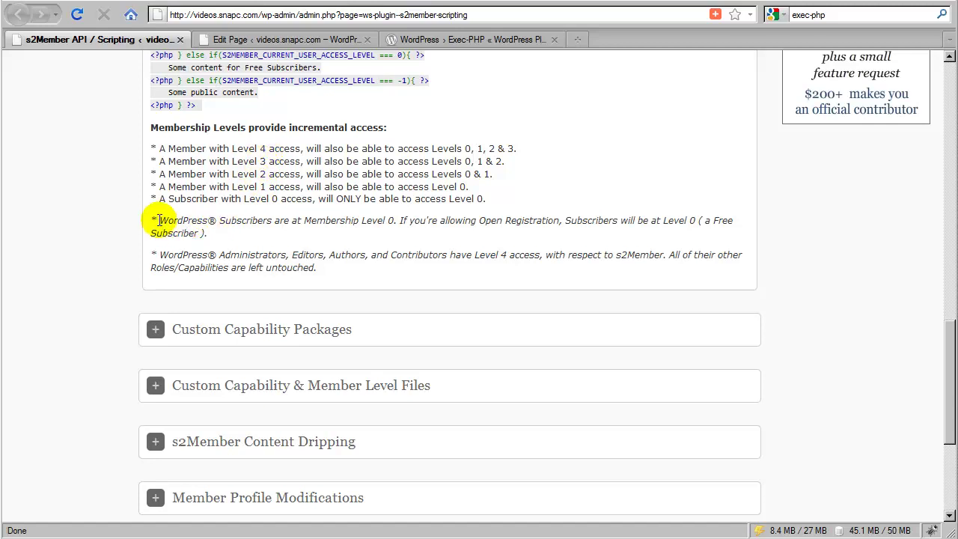
Read the note on WordPress Subscribers and return to the access_s2member_level1 condition in Example #2.
{"action": "left_click_drag", "start_coordinate": [159, 220], "coordinate": [266, 217]}
{"action": "left_click", "coordinate": [265, 217]}
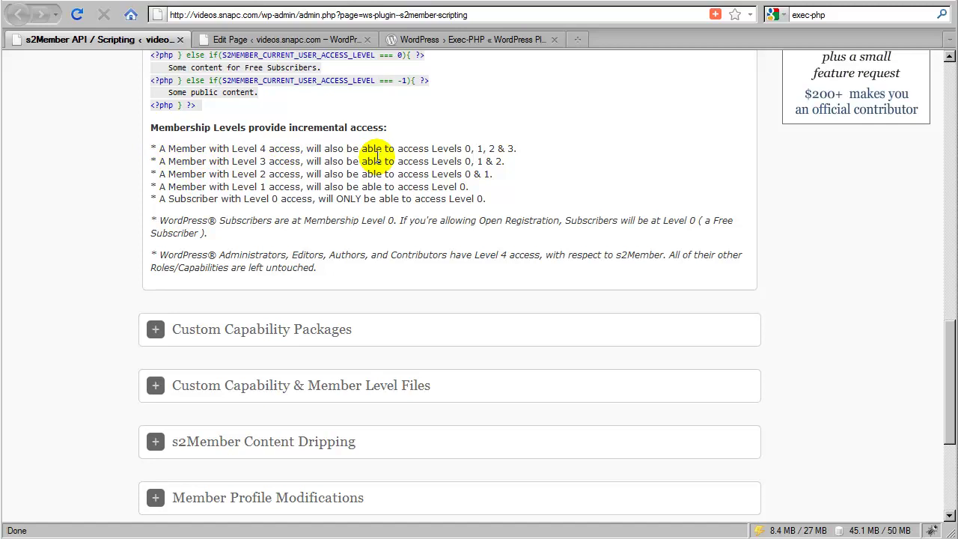
{"action": "scroll", "coordinate": [443, 307], "scroll_direction": "up", "scroll_amount": 10}
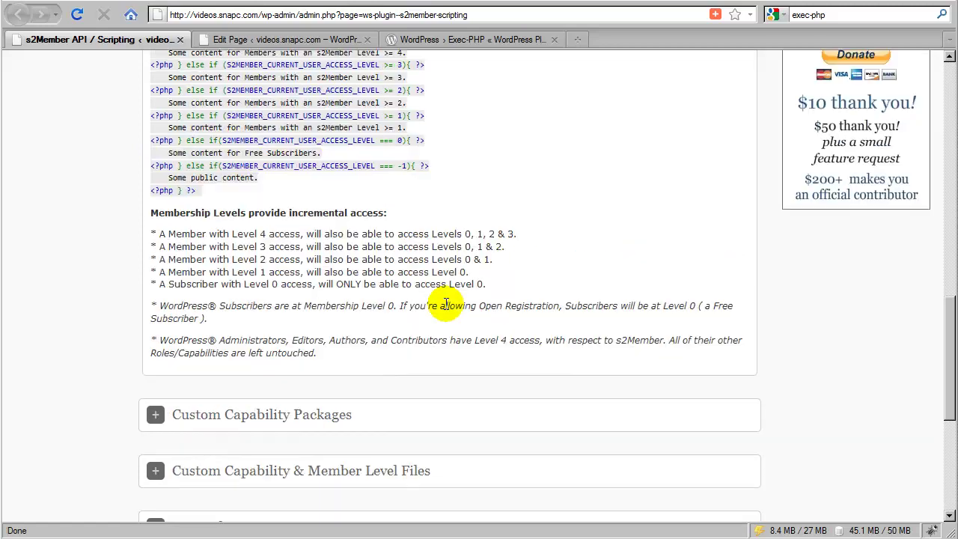
{"action": "scroll", "coordinate": [443, 309], "scroll_direction": "up", "scroll_amount": 5}
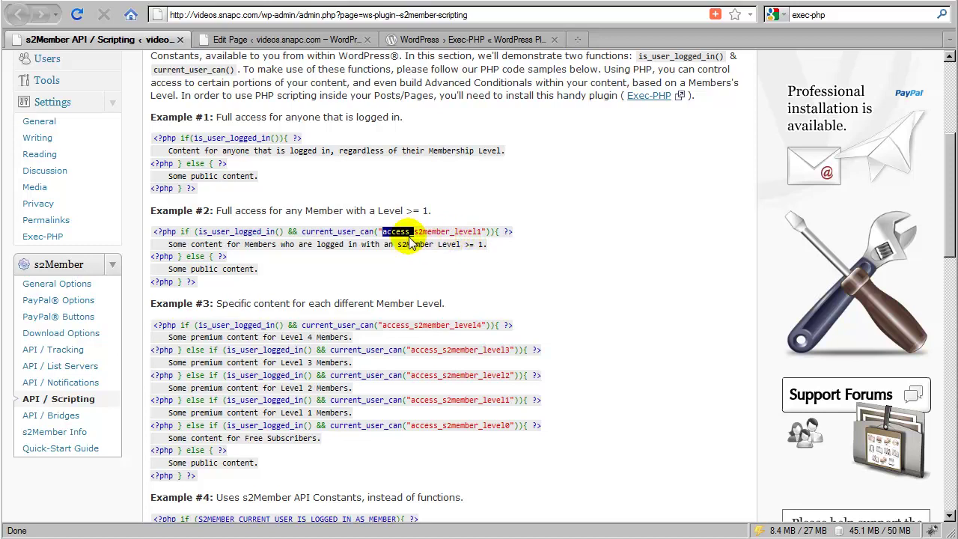
{"action": "left_click", "coordinate": [368, 244]}
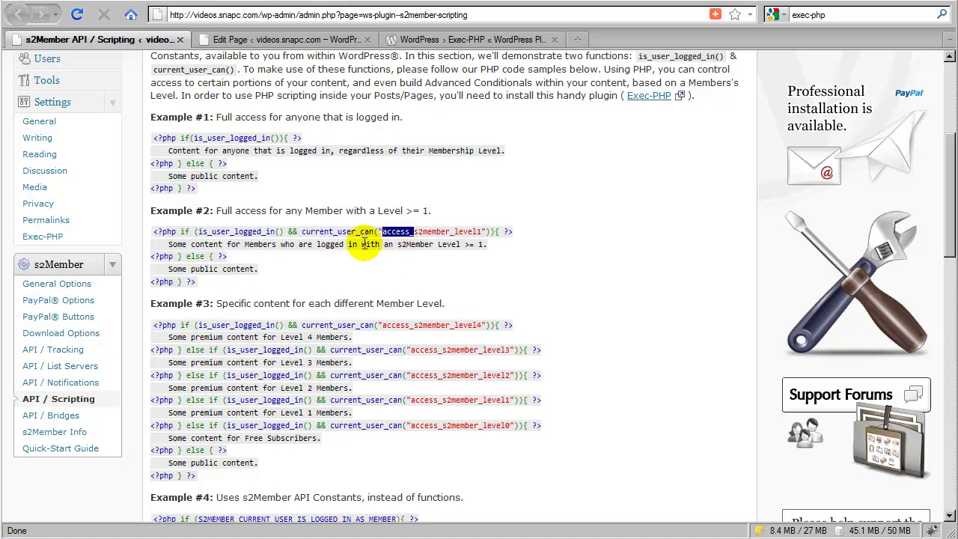
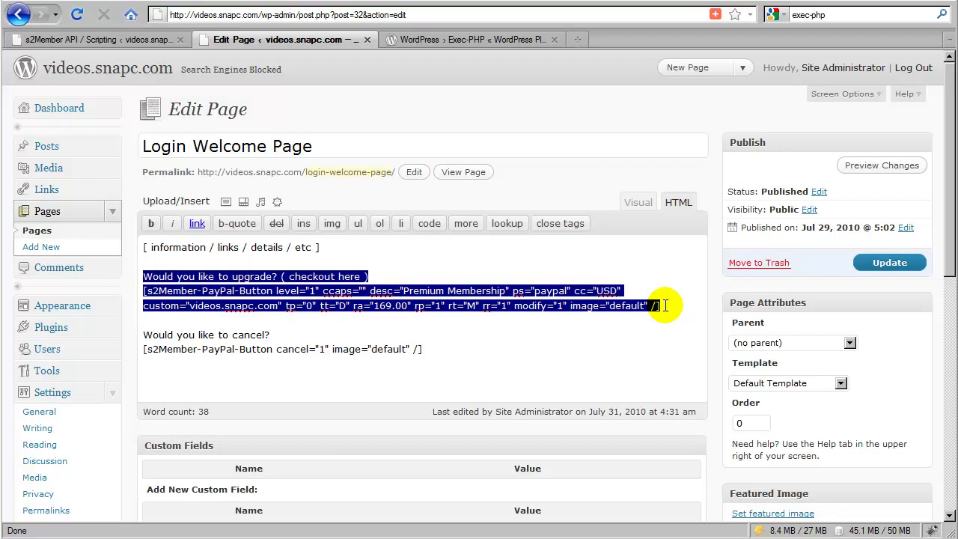
In the Login Welcome Page content, insert <?php if(current_user_can("s2member_level0")){ ?> on its own line above "Would you like to upgrade?".
{"action": "left_click", "coordinate": [143, 278]}
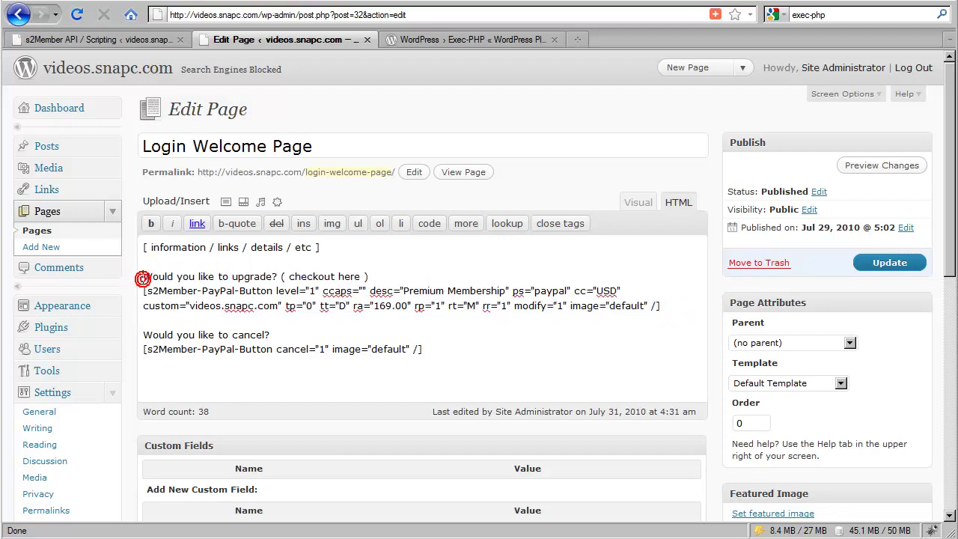
{"action": "type", "text": "<?php "}
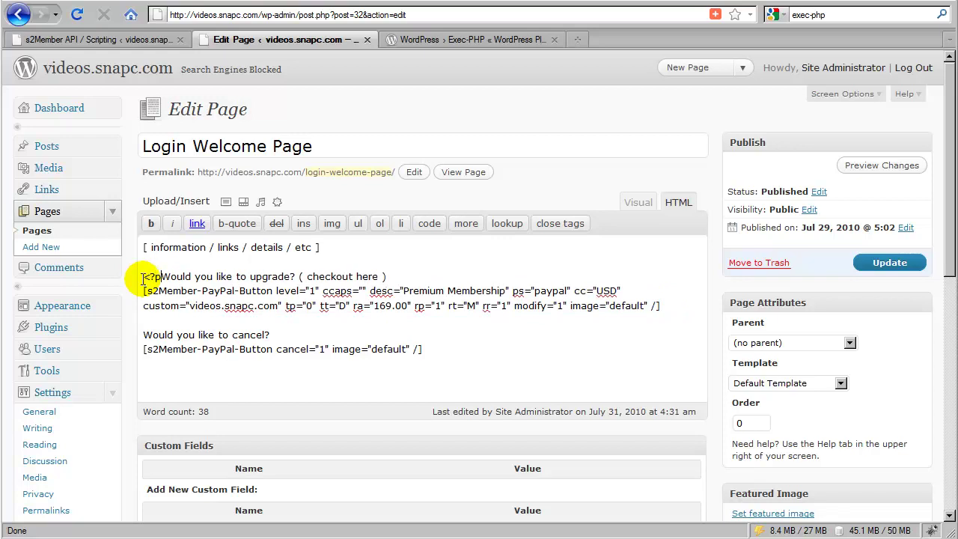
{"action": "type", "text": "if("}
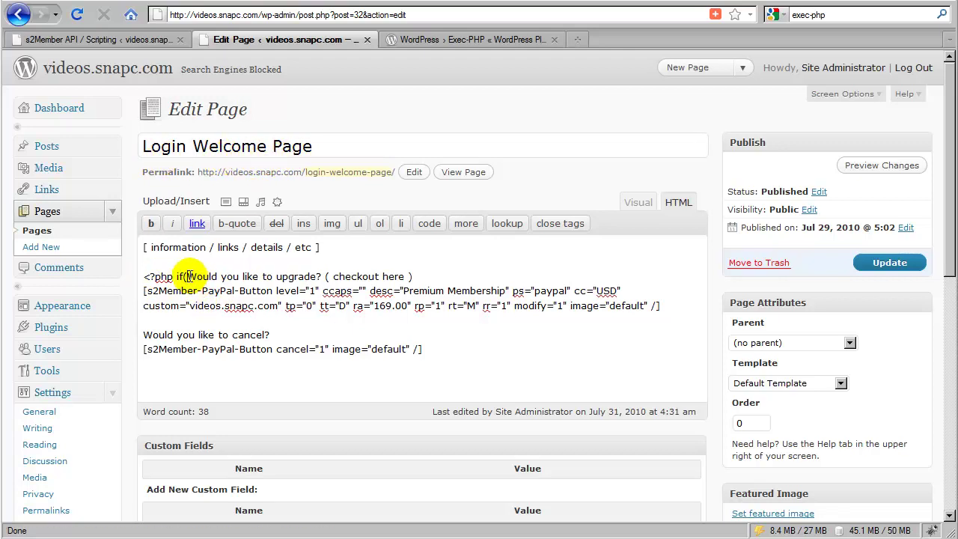
{"action": "type", "text": "current_user_can"}
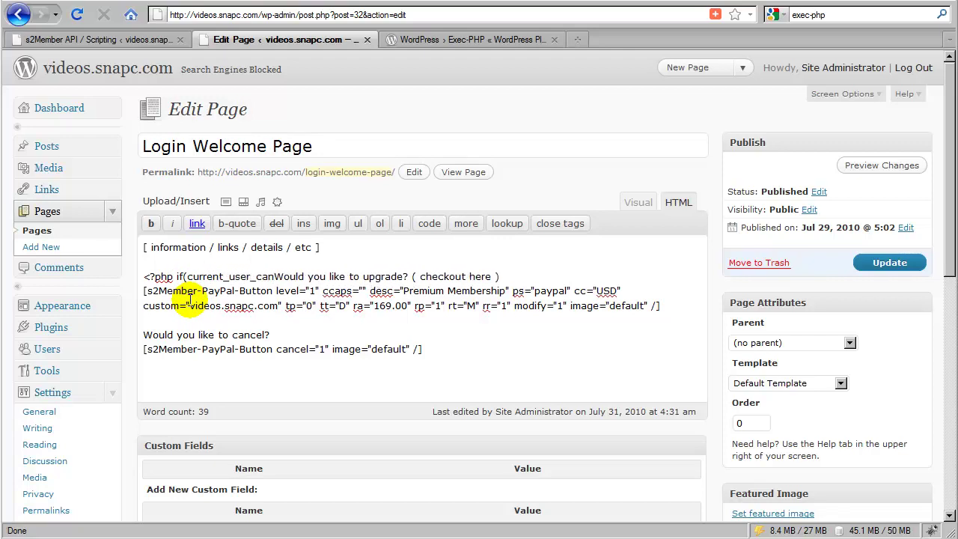
{"action": "type", "text": "(\""}
{"action": "type", "text": "s2member_lev"}
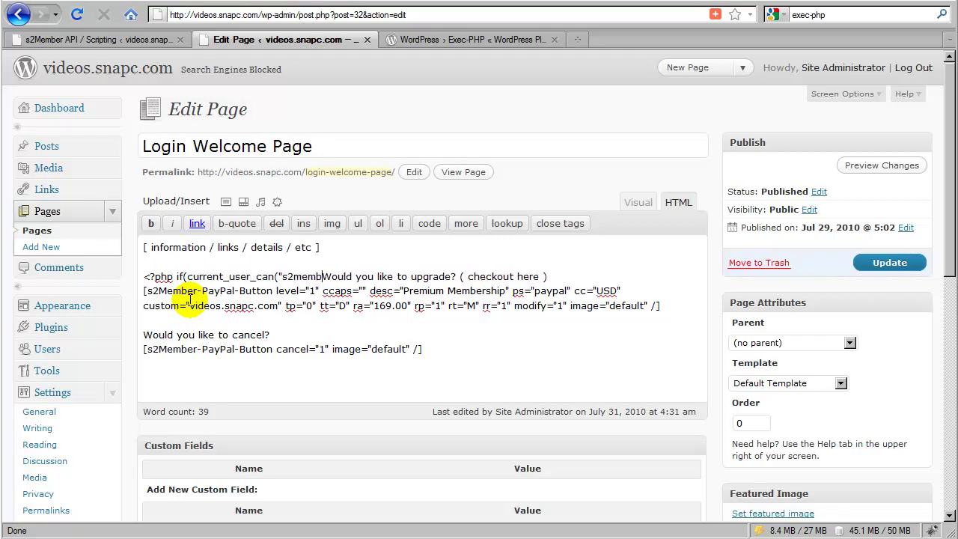
{"action": "type", "text": "el0\"))"}
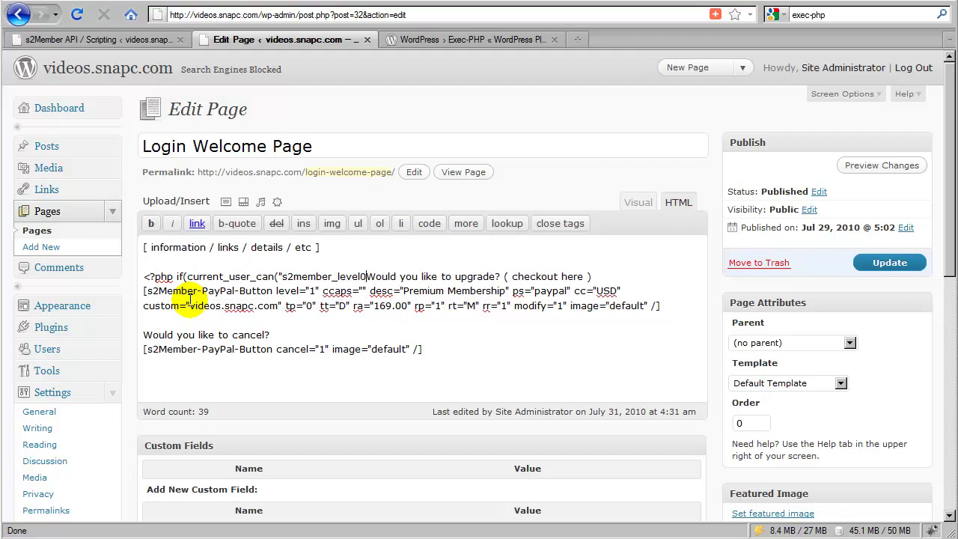
{"action": "type", "text": "{ ?>"}
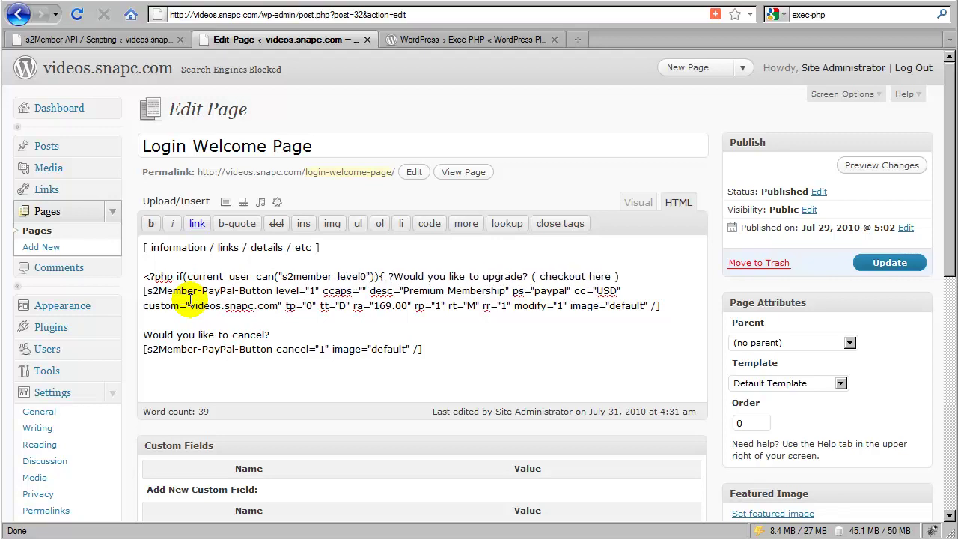
{"action": "key", "text": "Return"}
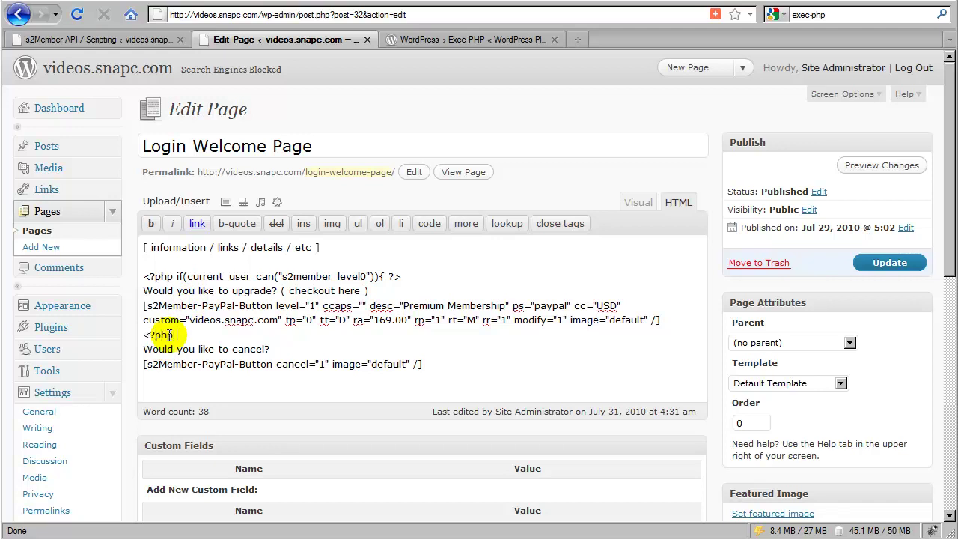
Close the upgrade conditional with <?php } ?> below its PayPal button shortcode, keeping a blank line before the cancel section.
{"action": "key", "text": "BackSpace"}
{"action": "type", "text": "?>"}
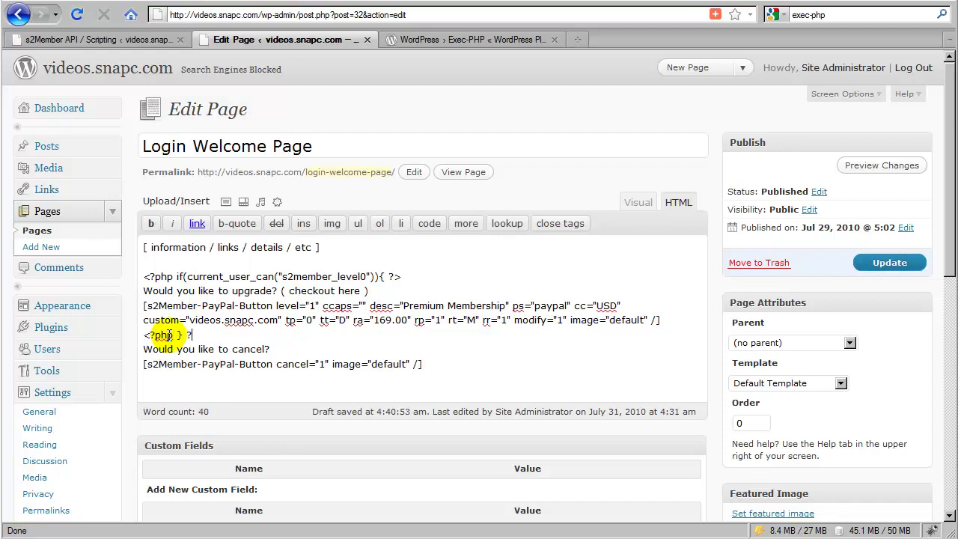
{"action": "key", "text": "Return"}
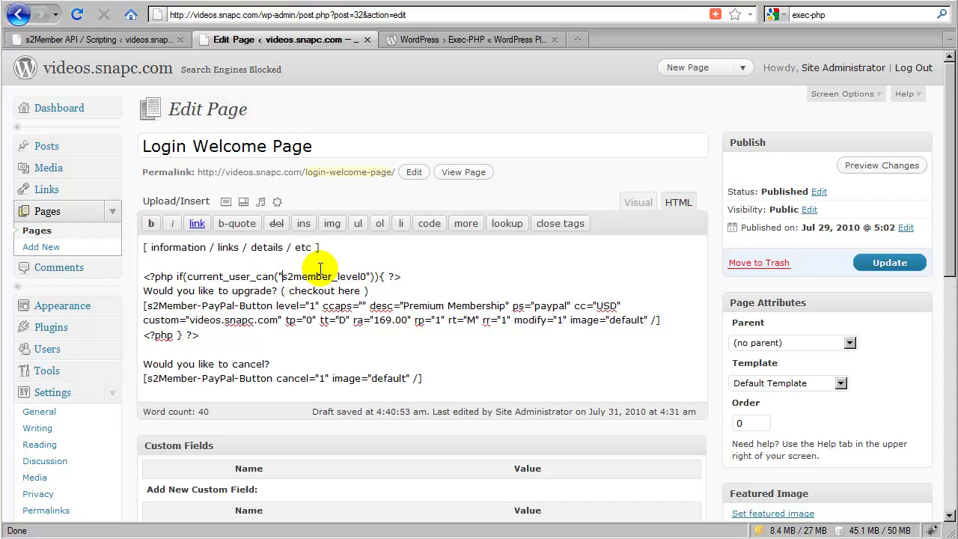
{"action": "left_click", "coordinate": [281, 277]}
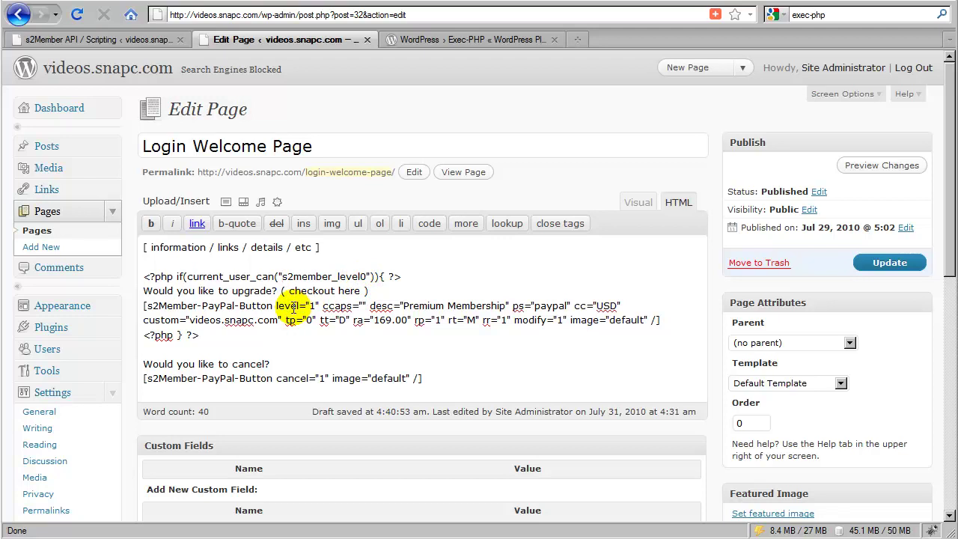
Insert <?php if(current_user_can("access_s2member_level1")){ ?> on its own line above "Would you like to cancel?".
{"action": "scroll", "coordinate": [294, 306], "scroll_direction": "down", "scroll_amount": 2}
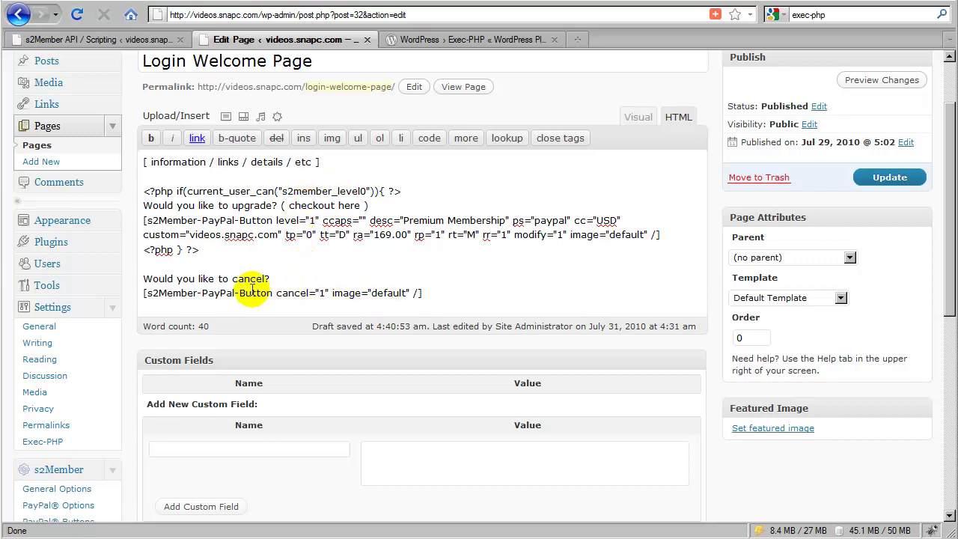
{"action": "left_click", "coordinate": [144, 278]}
{"action": "type", "text": "<?p"}
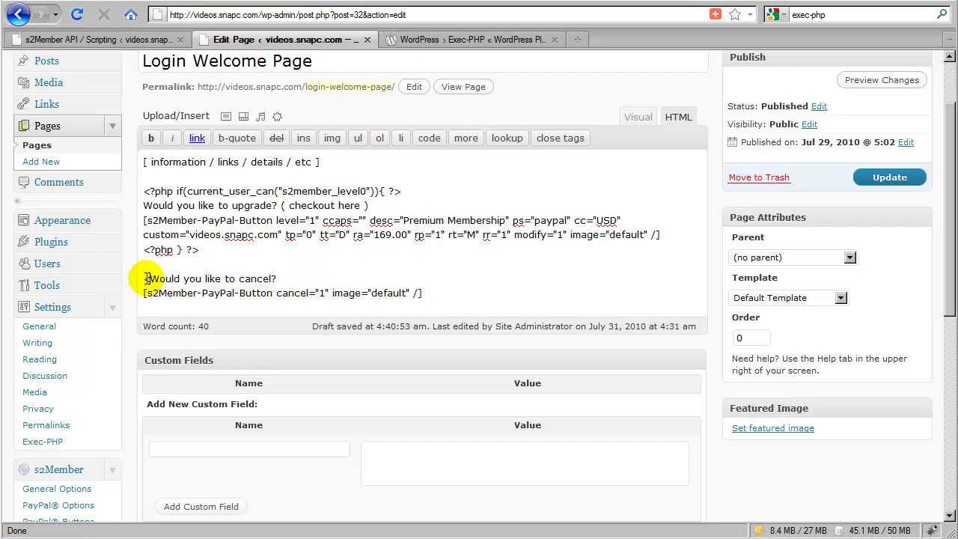
{"action": "type", "text": "hp if(current"}
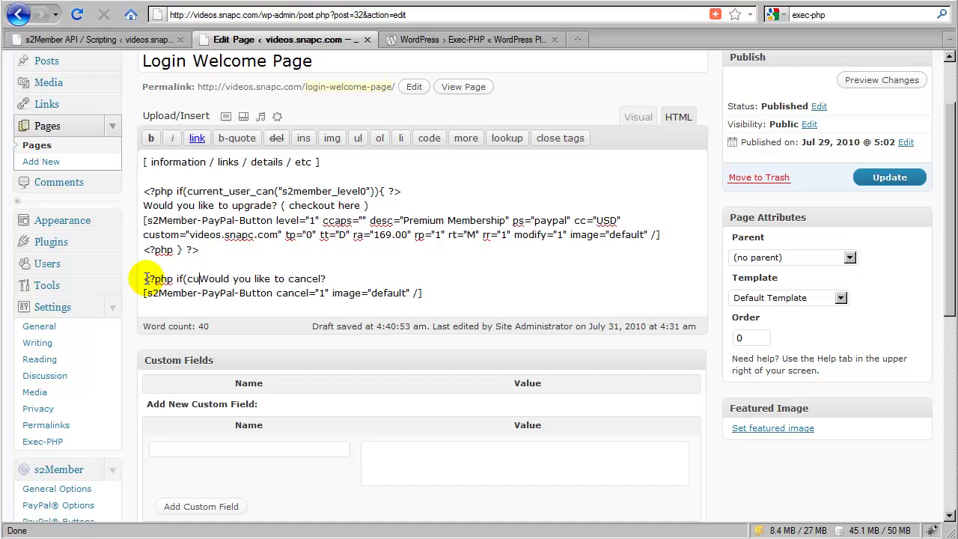
{"action": "type", "text": "_user_can(\""}
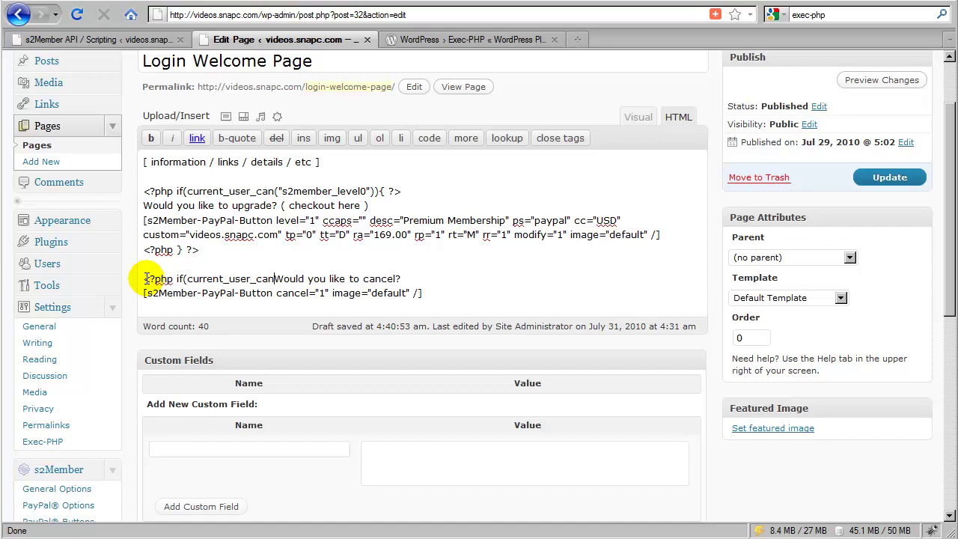
{"action": "type", "text": "access_"}
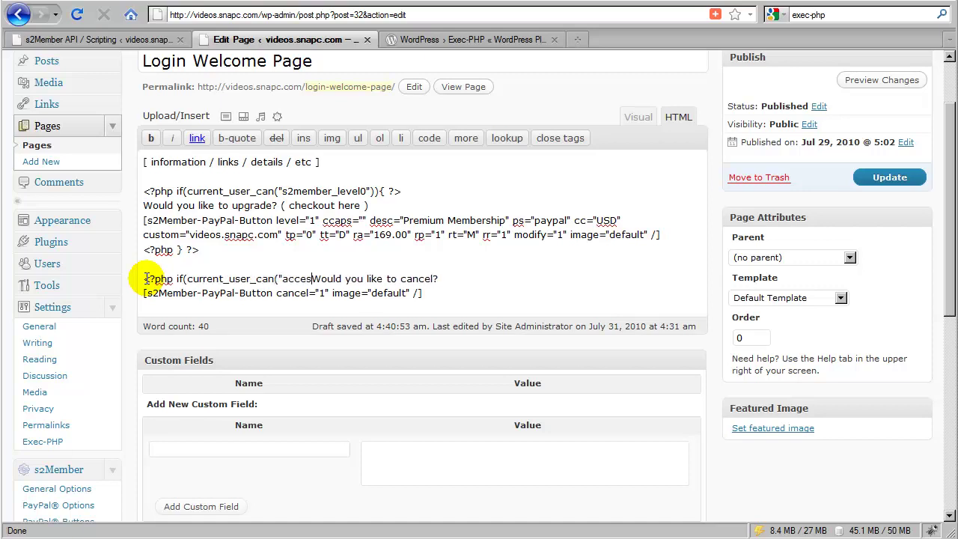
{"action": "type", "text": "s2meme"}
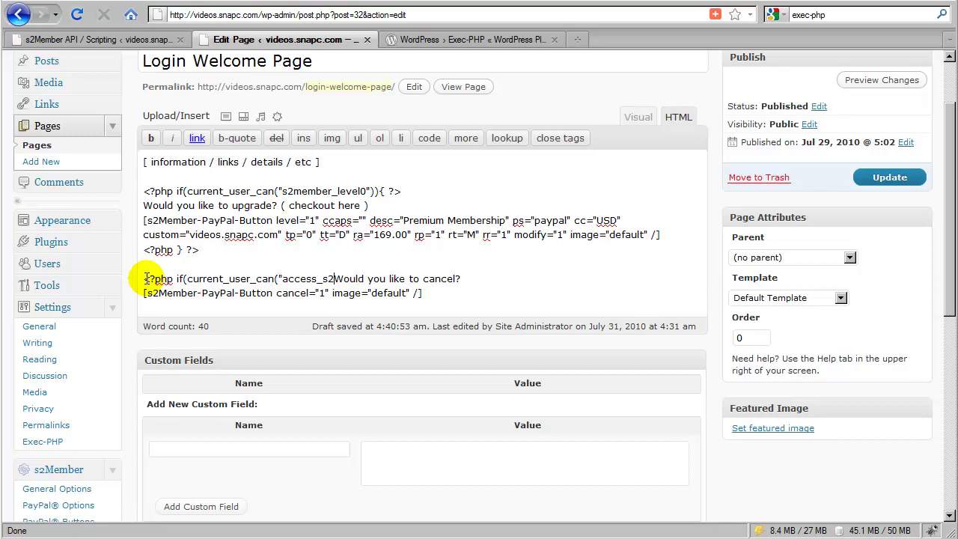
{"action": "key", "text": "BackSpace"}
{"action": "type", "text": "ber_level1"}
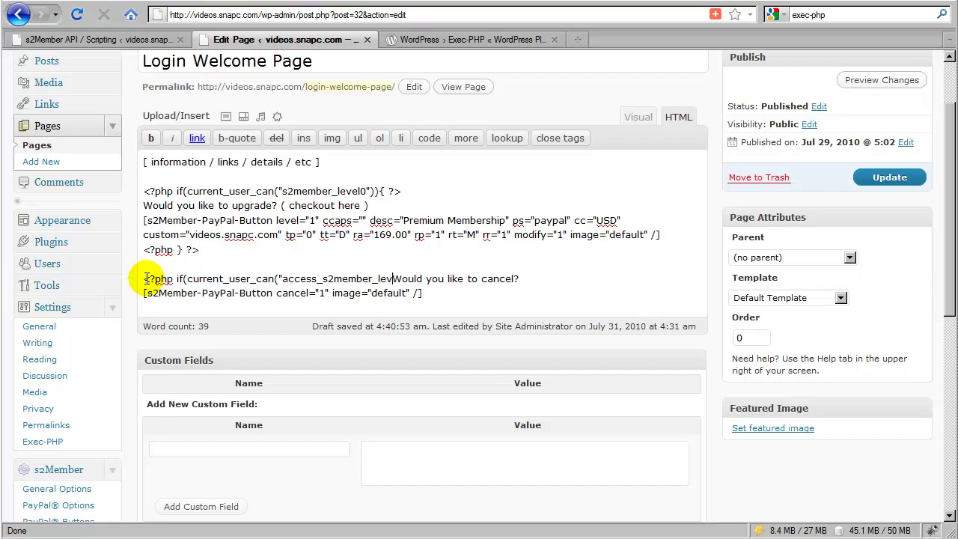
{"action": "type", "text": "\")){ ?>"}
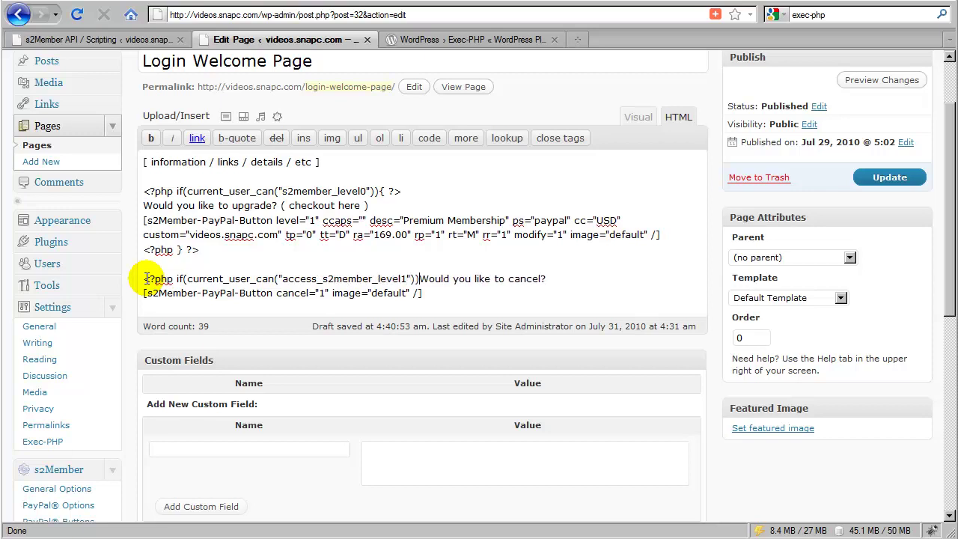
{"action": "key", "text": "Return"}
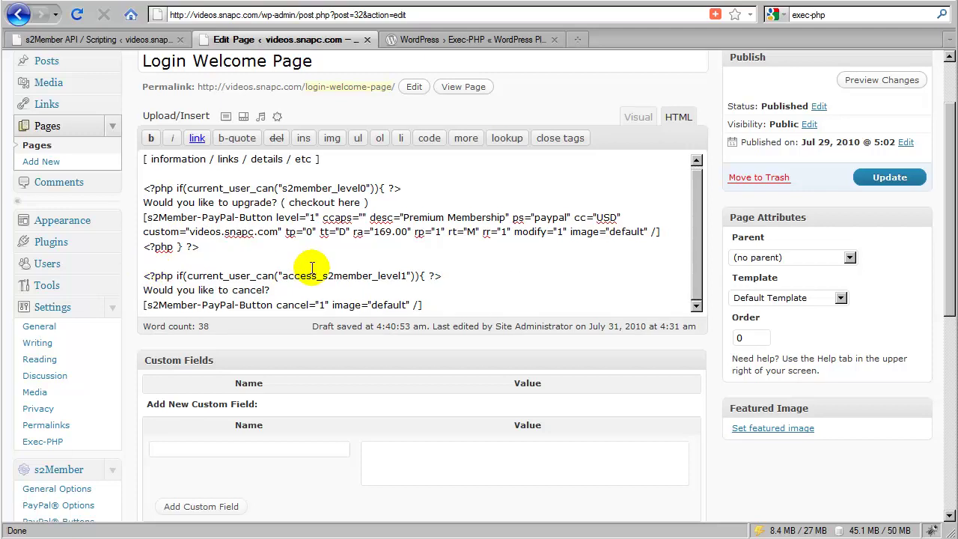
Close the cancel conditional with <?php } ?> on a new line below the cancellation button shortcode.
{"action": "left_click", "coordinate": [429, 301]}
{"action": "key", "text": "Return"}
{"action": "type", "text": "<?php } ?>"}
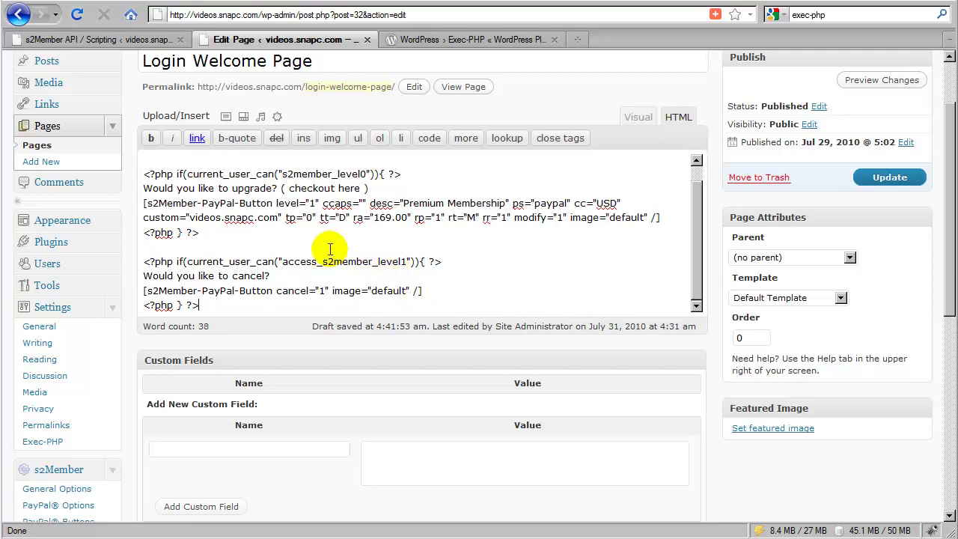
Try deleting the access_ prefix from the cancel section's condition and undo the deletion.
{"action": "left_click_drag", "start_coordinate": [282, 261], "coordinate": [319, 261]}
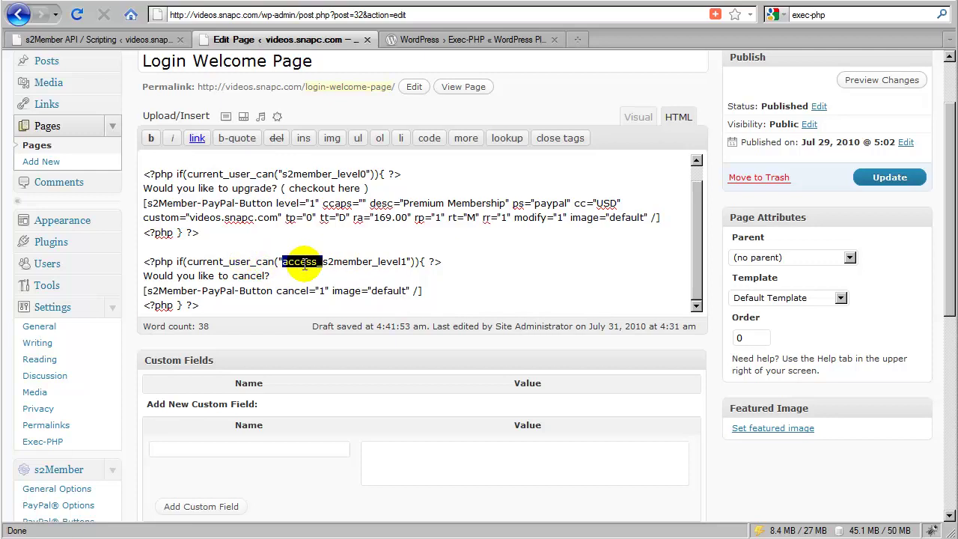
{"action": "key", "text": "Delete"}
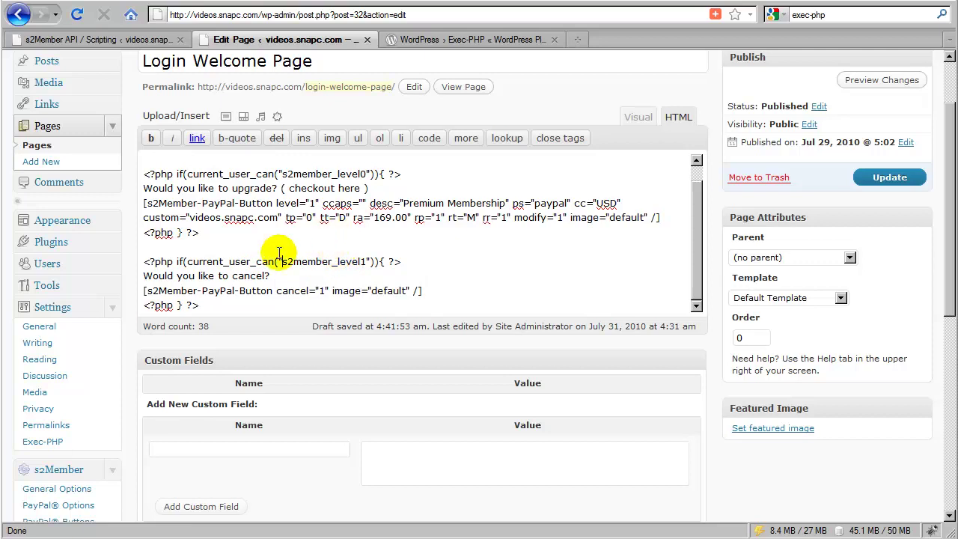
{"action": "scroll", "coordinate": [220, 360], "scroll_direction": "up", "scroll_amount": 2}
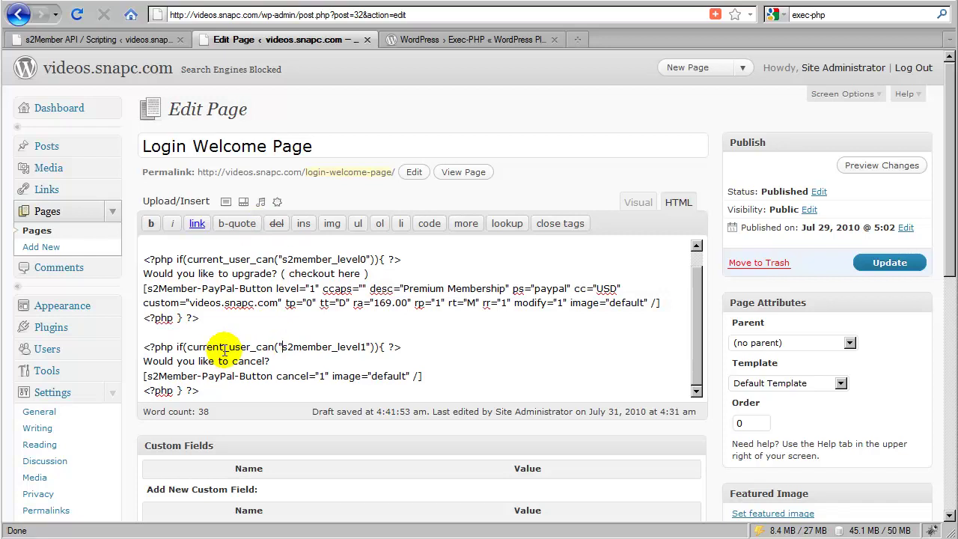
{"action": "right_click", "coordinate": [310, 346]}
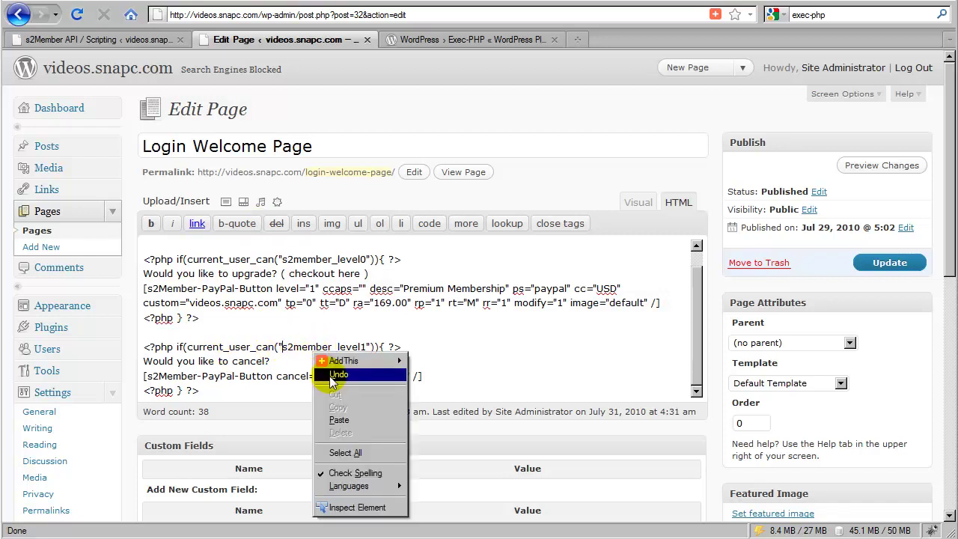
{"action": "left_click", "coordinate": [329, 376]}
{"action": "left_click", "coordinate": [338, 344]}
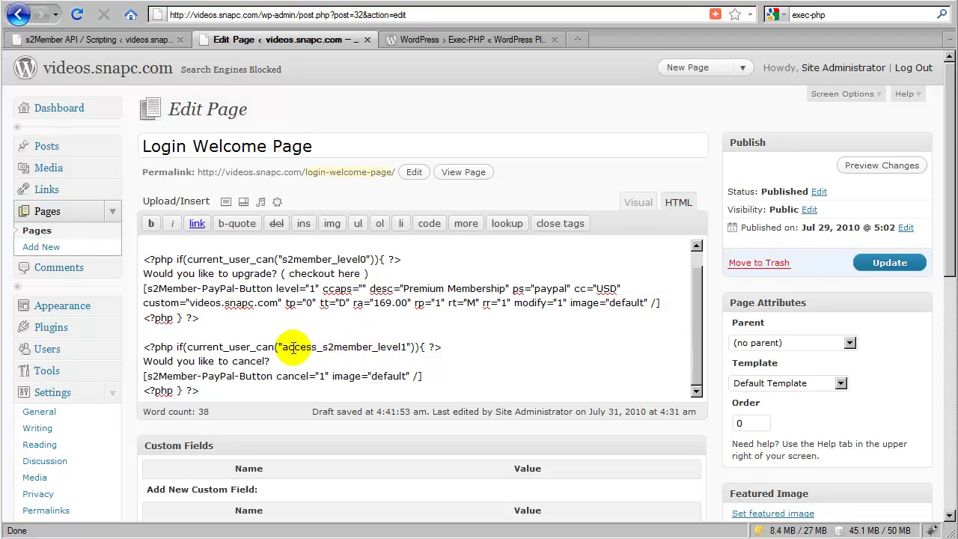
Remove the access_ prefix from the cancel section's condition so it checks s2member_level1.
{"action": "left_click_drag", "start_coordinate": [285, 347], "coordinate": [326, 347]}
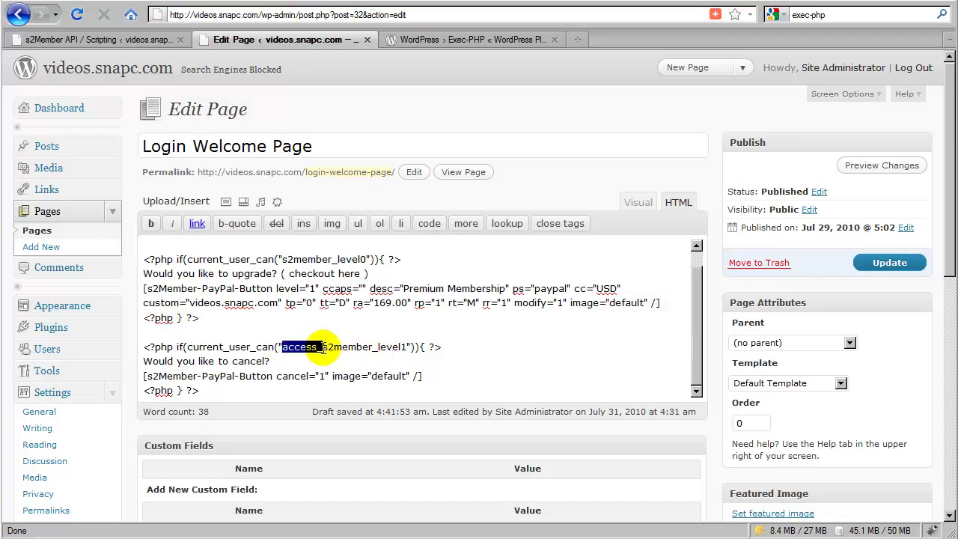
{"action": "left_click", "coordinate": [264, 348]}
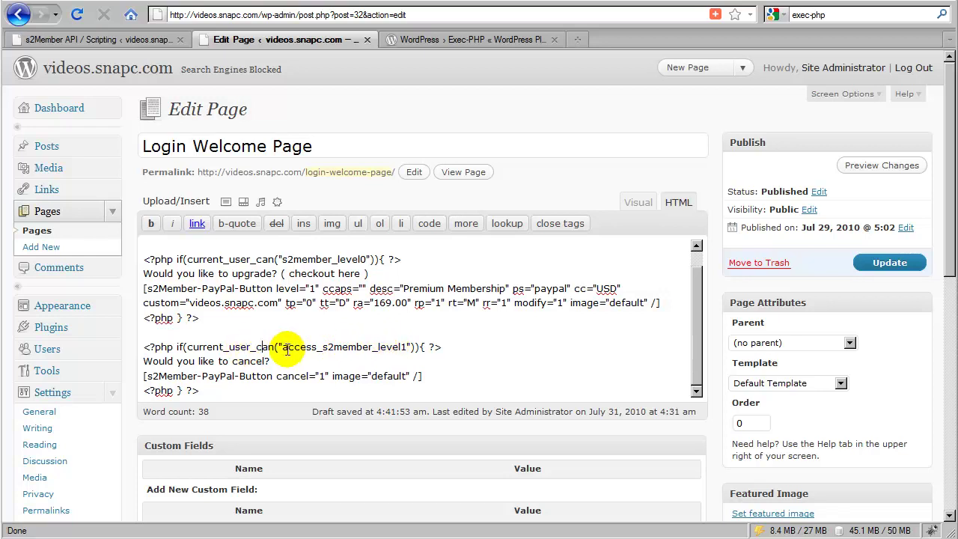
{"action": "left_click_drag", "start_coordinate": [283, 347], "coordinate": [320, 346]}
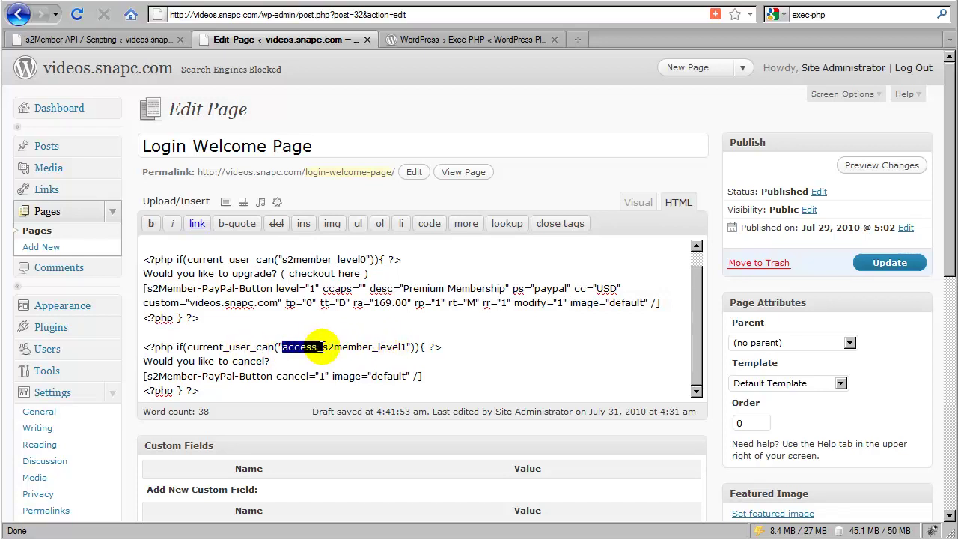
{"action": "key", "text": "Delete"}
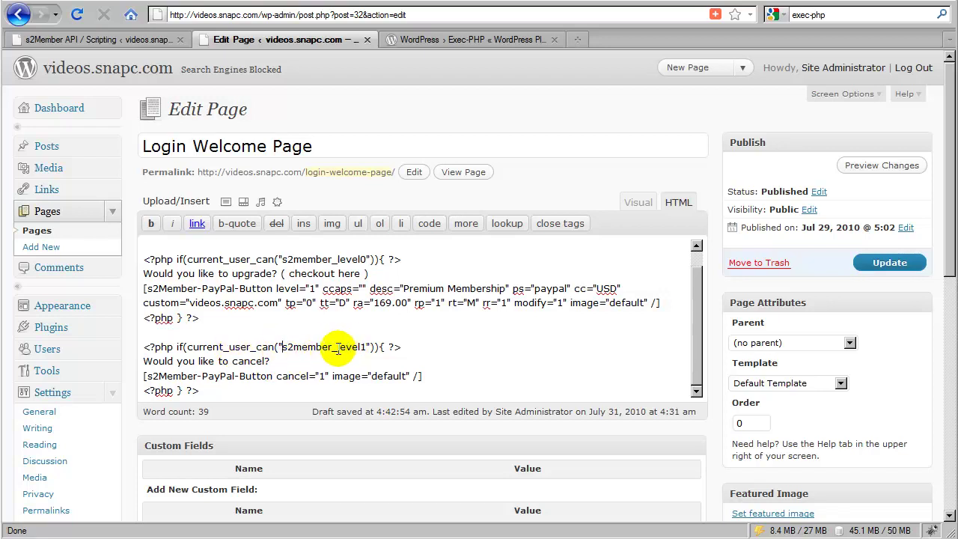
Undo the removal of the access_ prefix in the cancel section's condition and update the page.
{"action": "right_click", "coordinate": [285, 348]}
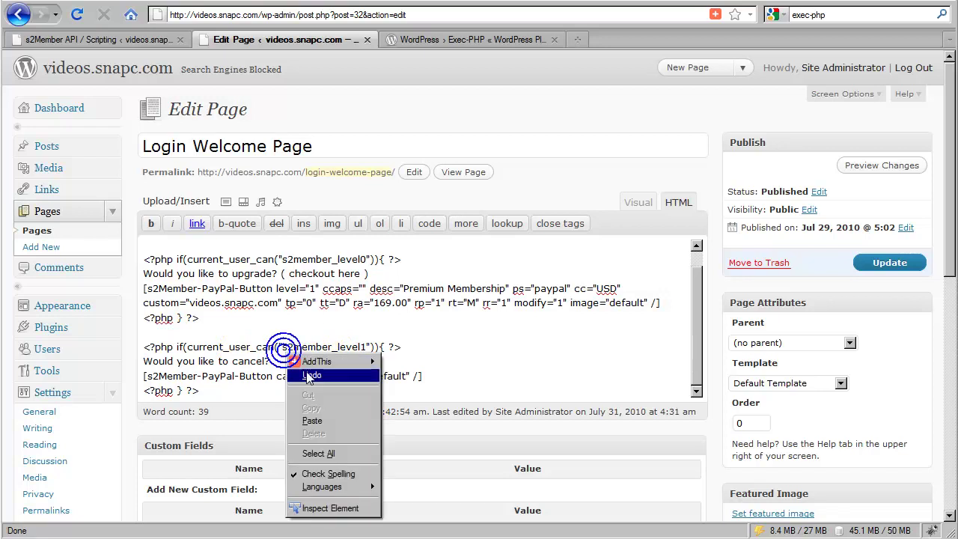
{"action": "left_click", "coordinate": [309, 376]}
{"action": "left_click", "coordinate": [340, 349]}
{"action": "left_click", "coordinate": [386, 347]}
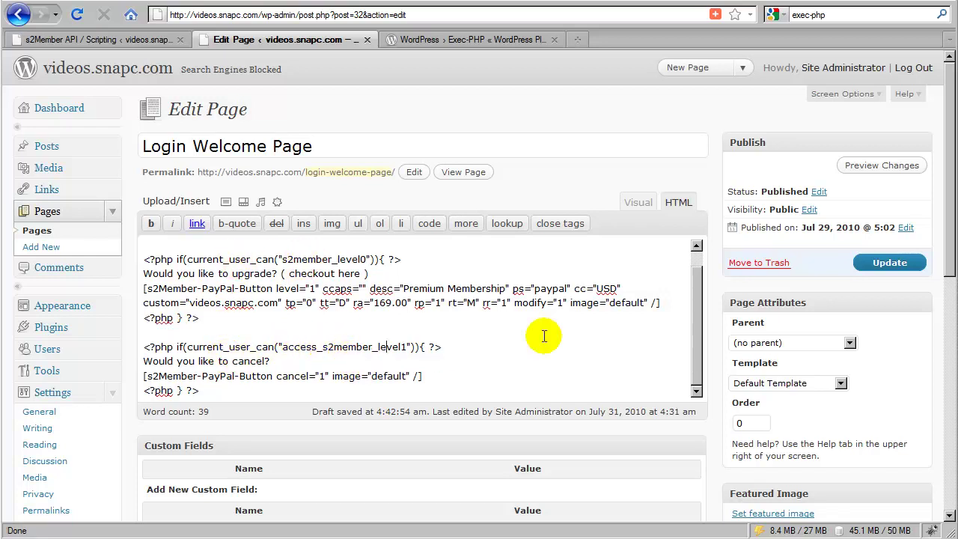
{"action": "left_click", "coordinate": [870, 270]}
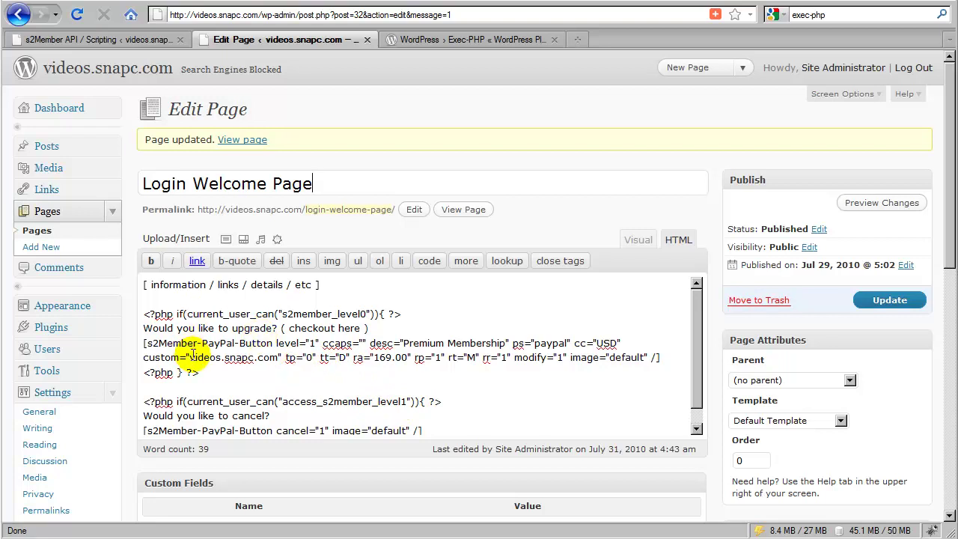
View the published Login Welcome Page and check which membership section it shows for the current account.
{"action": "scroll", "coordinate": [244, 357], "scroll_direction": "down", "scroll_amount": 1}
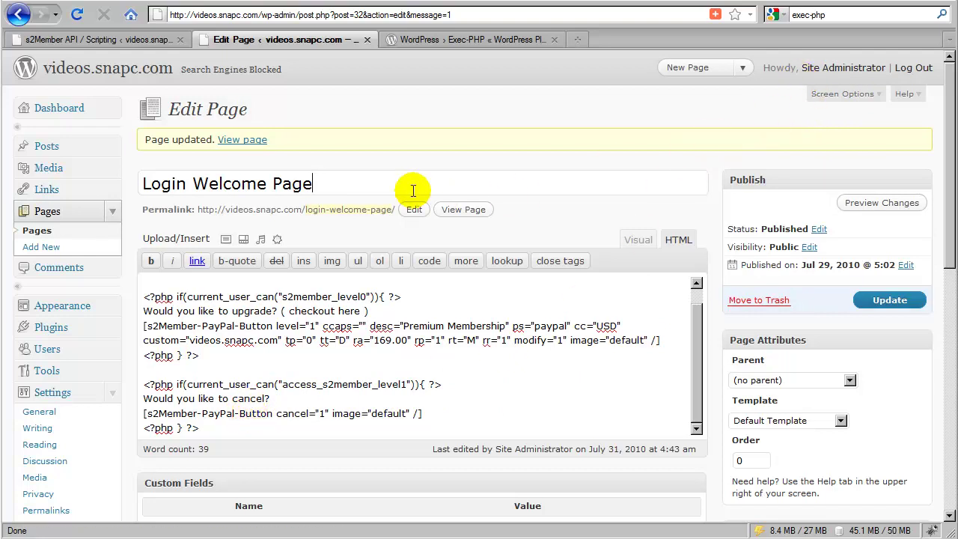
{"action": "left_click", "coordinate": [253, 140]}
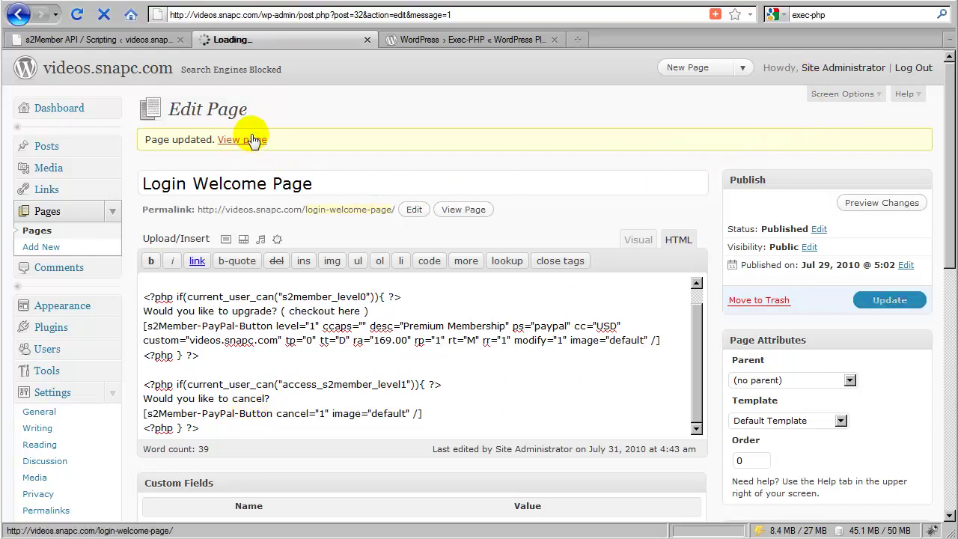
{"action": "scroll", "coordinate": [338, 386], "scroll_direction": "down", "scroll_amount": 2}
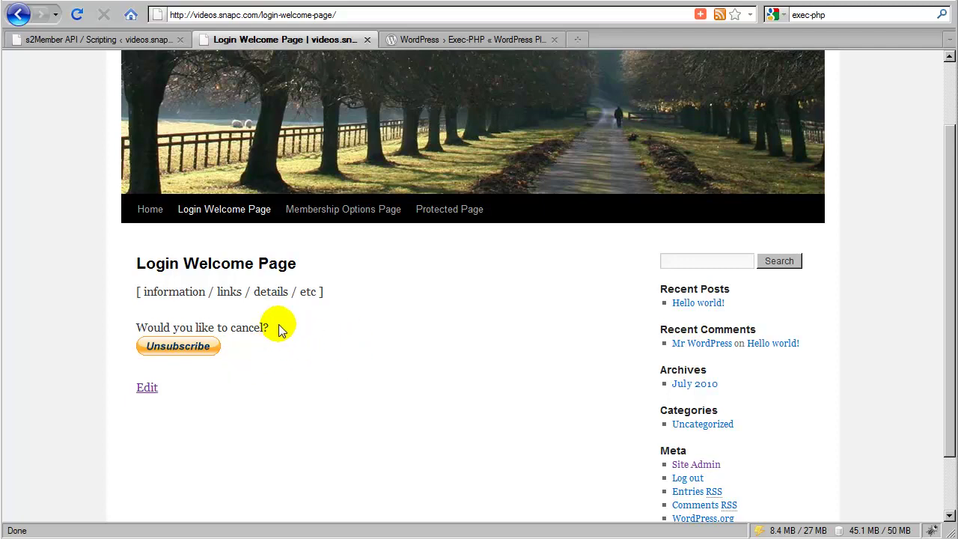
{"action": "scroll", "coordinate": [302, 334], "scroll_direction": "up", "scroll_amount": 2}
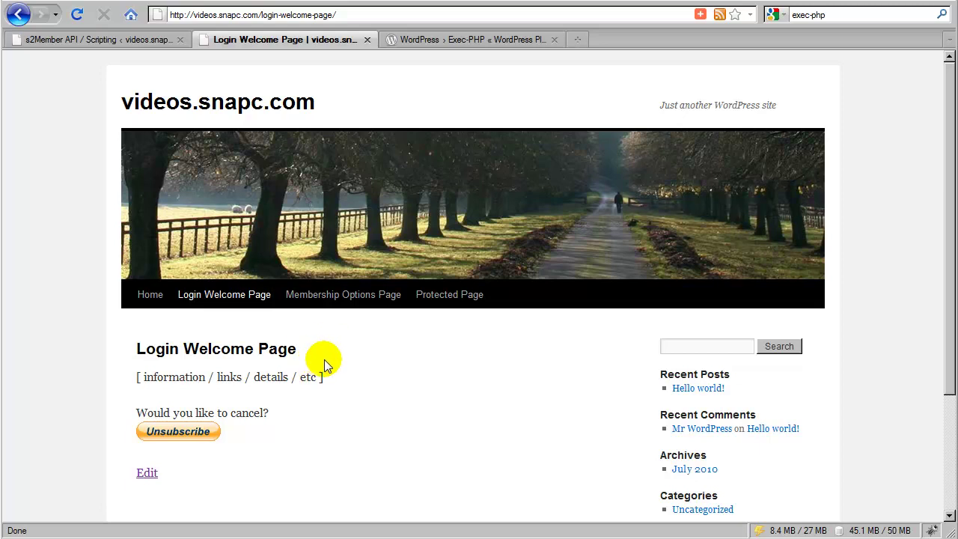
{"action": "scroll", "coordinate": [335, 383], "scroll_direction": "down", "scroll_amount": 2}
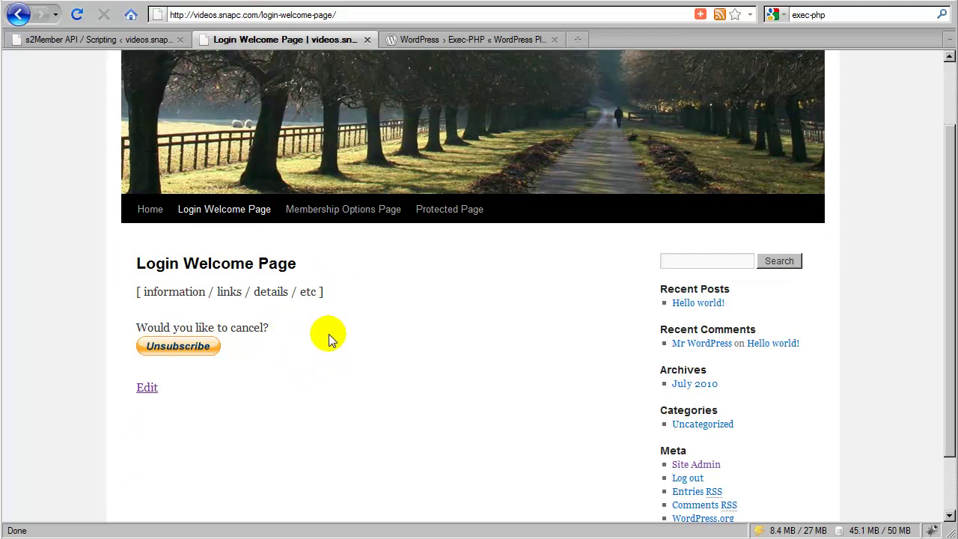
{"action": "scroll", "coordinate": [329, 339], "scroll_direction": "up", "scroll_amount": 2}
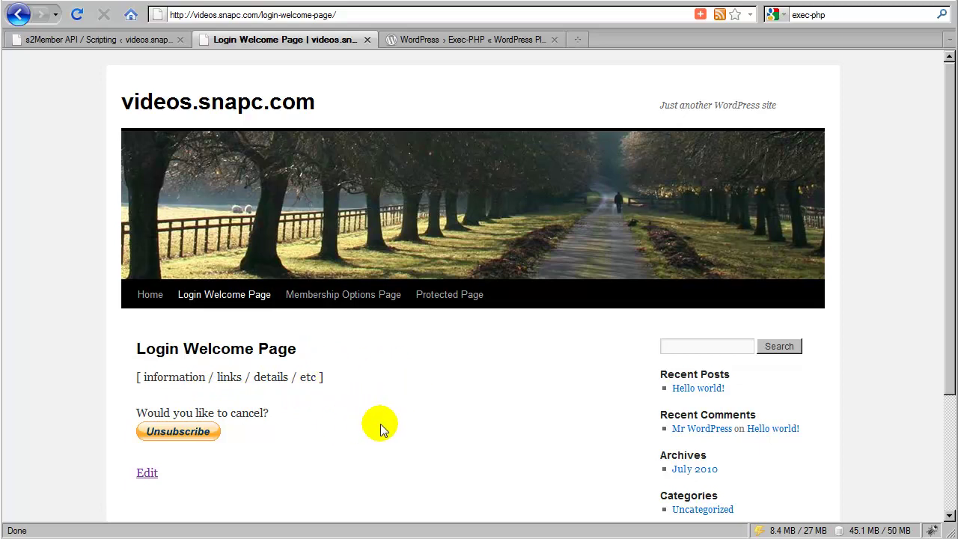
Collapse the Using Advanced Conditionals section of the s2Member scripting documentation and open the s2Member PayPal Buttons page.
{"action": "left_click", "coordinate": [152, 39]}
{"action": "scroll", "coordinate": [179, 267], "scroll_direction": "up", "scroll_amount": 5}
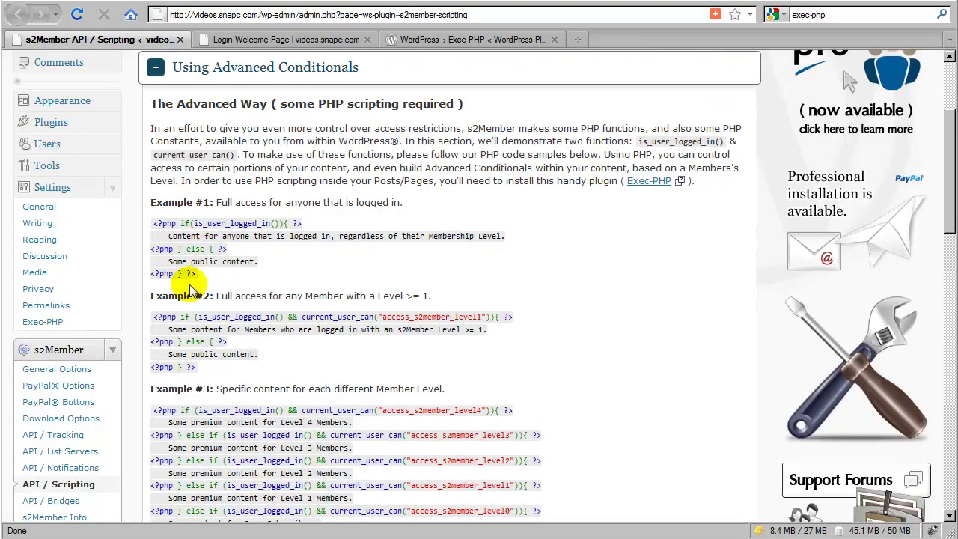
{"action": "left_click", "coordinate": [267, 155]}
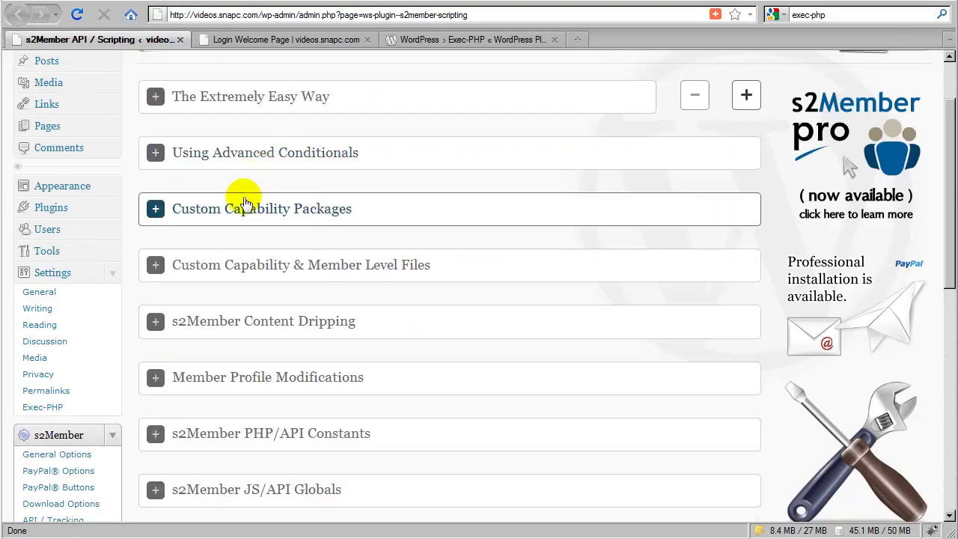
{"action": "scroll", "coordinate": [131, 243], "scroll_direction": "down", "scroll_amount": 4}
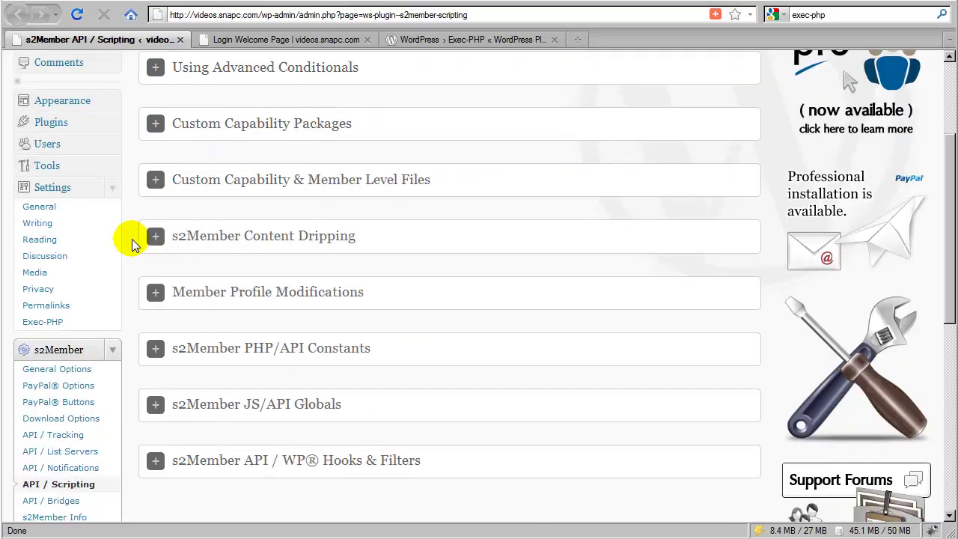
{"action": "left_click", "coordinate": [72, 321]}
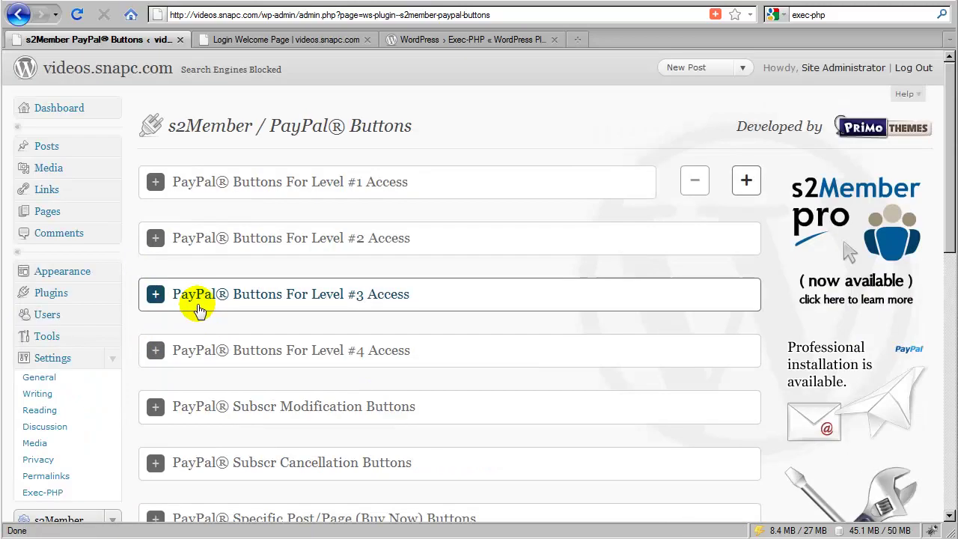
Expand PayPal Subscr Modification Buttons, examine the button code generator's options and shortcode, and return to the Login Welcome Page.
{"action": "scroll", "coordinate": [256, 317], "scroll_direction": "down", "scroll_amount": 4}
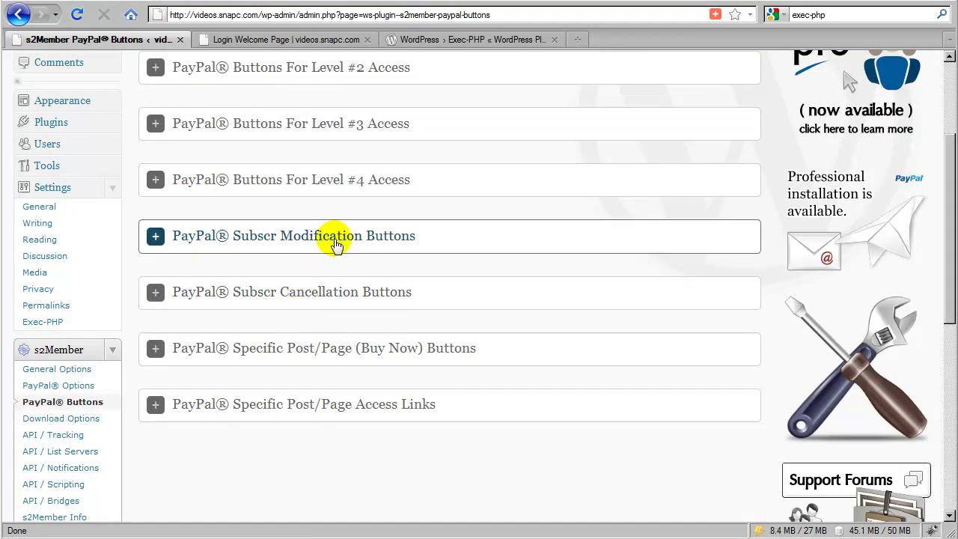
{"action": "left_click", "coordinate": [335, 245]}
{"action": "scroll", "coordinate": [337, 247], "scroll_direction": "down", "scroll_amount": 10}
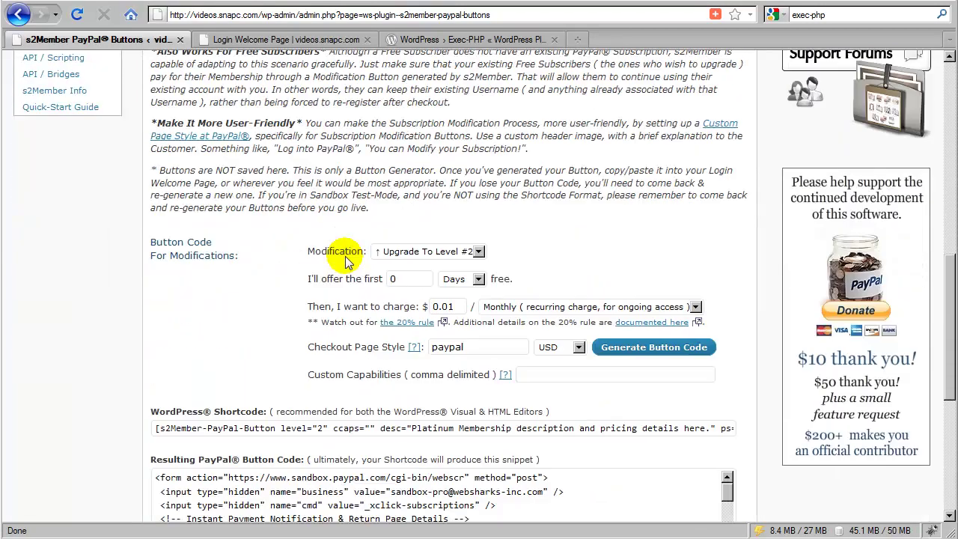
{"action": "scroll", "coordinate": [345, 256], "scroll_direction": "down", "scroll_amount": 2}
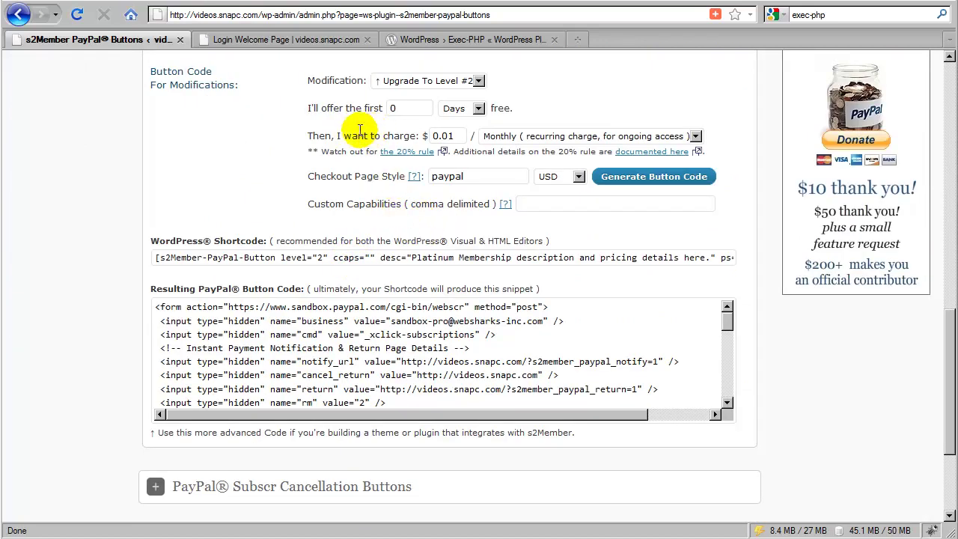
{"action": "scroll", "coordinate": [344, 150], "scroll_direction": "up", "scroll_amount": 2}
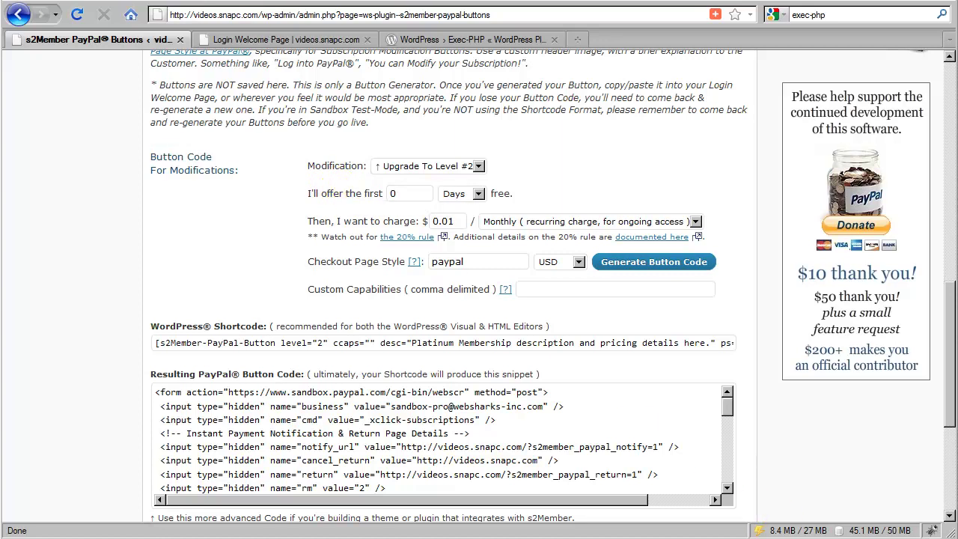
{"action": "key", "text": "ctrl+Tab"}
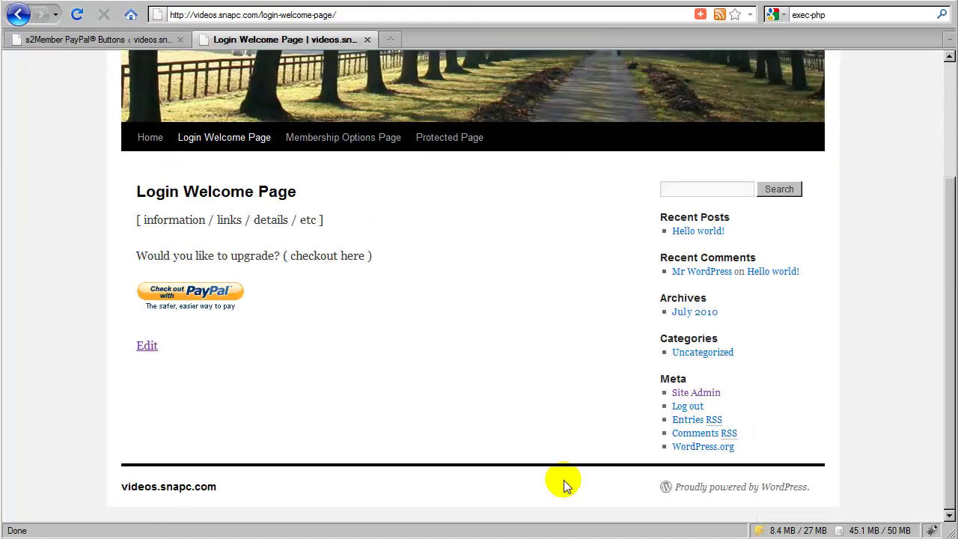